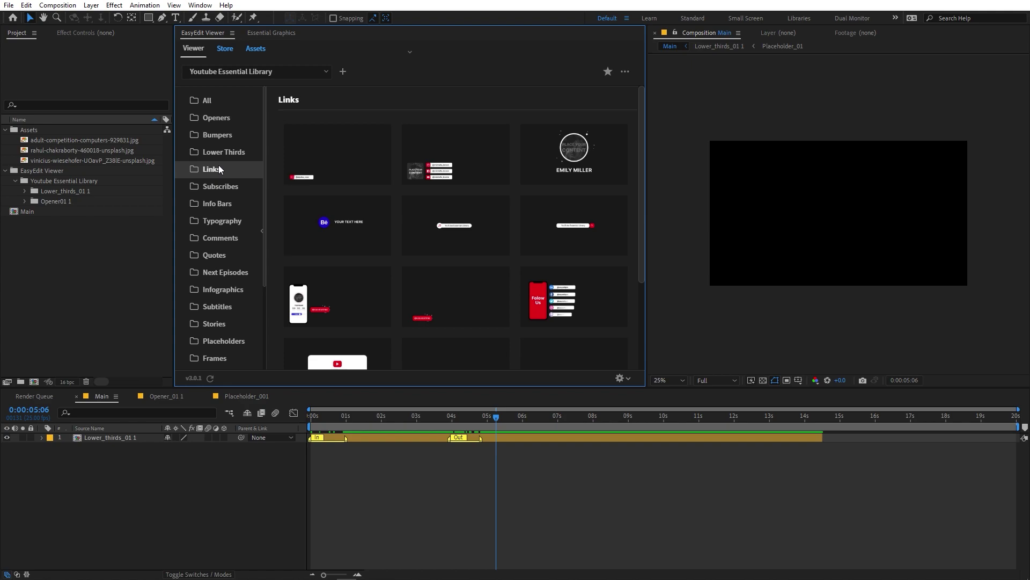
List the Subscribes templates in EasyEdit Viewer and rewind Main's playhead to 0:00:00:00.
scroll(537, 209, down, 2)
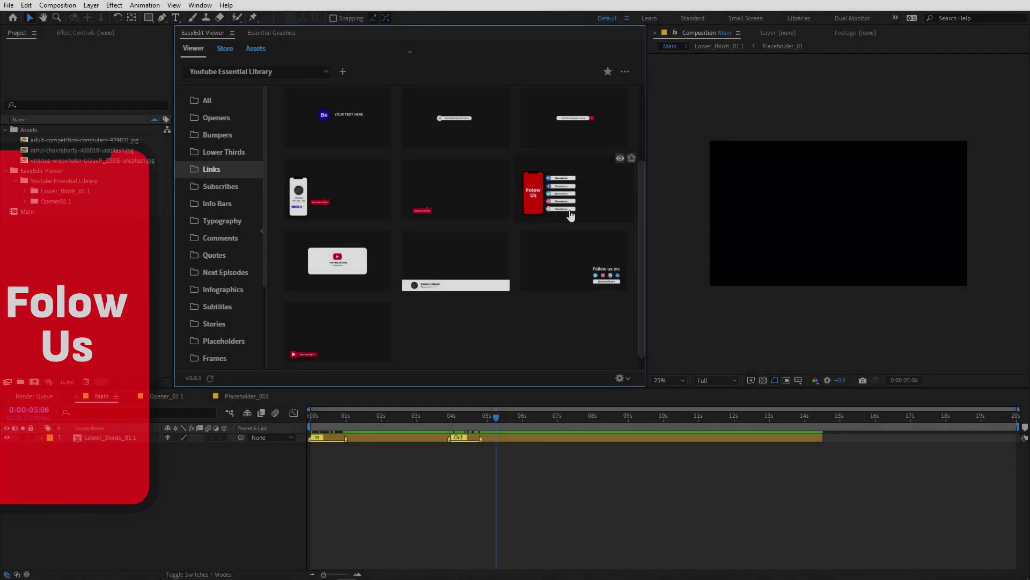
click(216, 189)
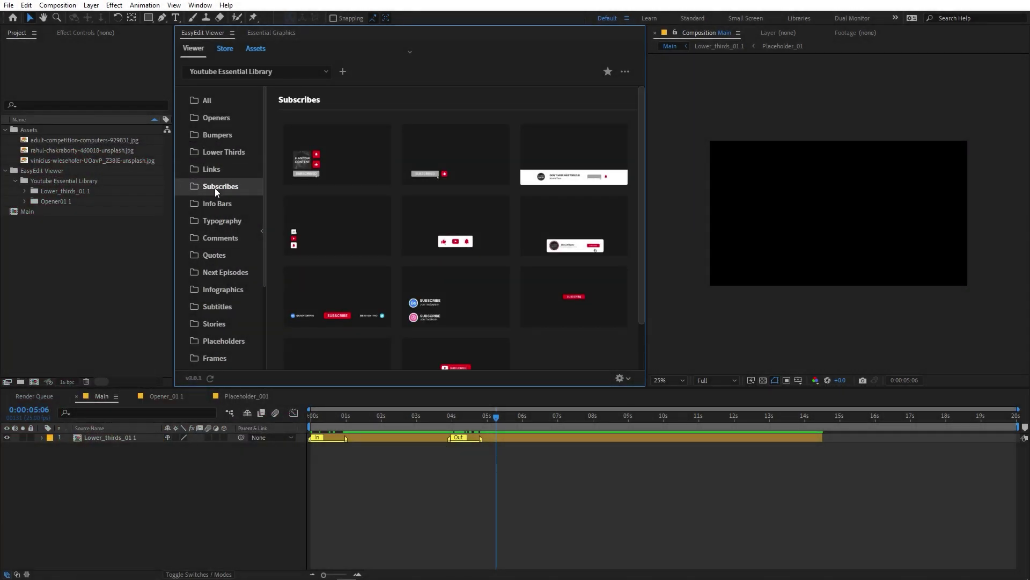
mouse_move(390, 184)
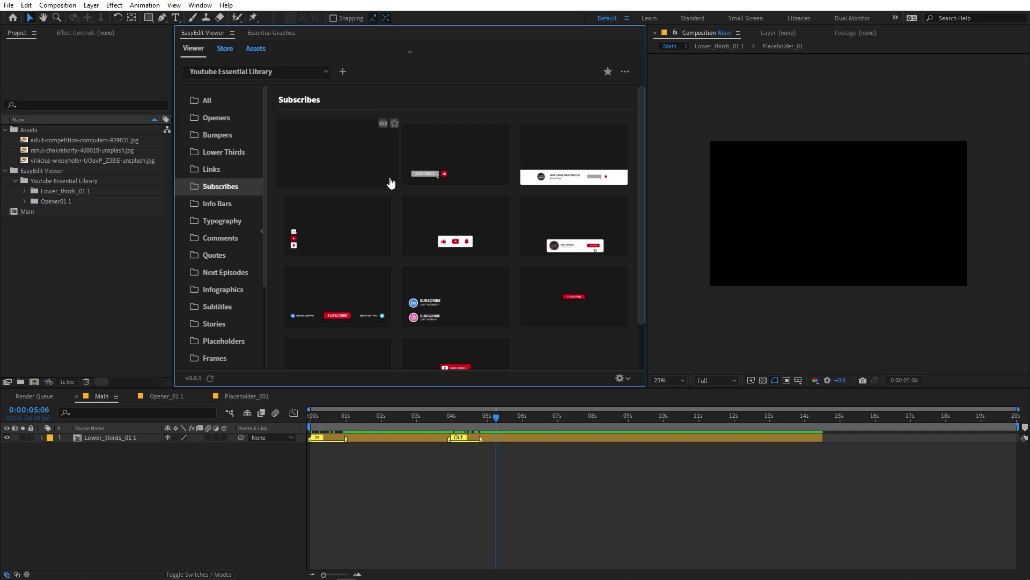
mouse_move(378, 243)
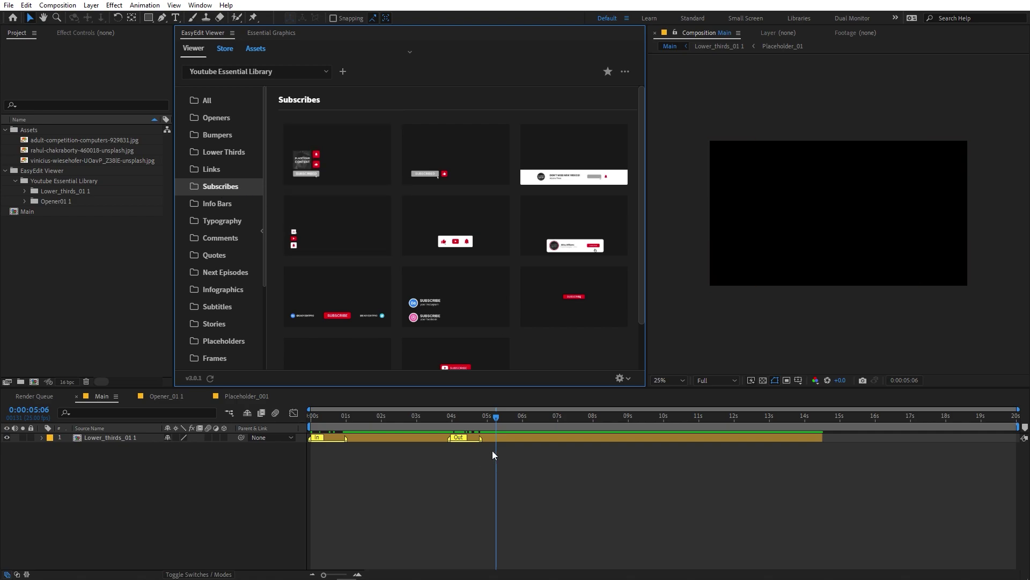
drag(494, 419, 349, 419)
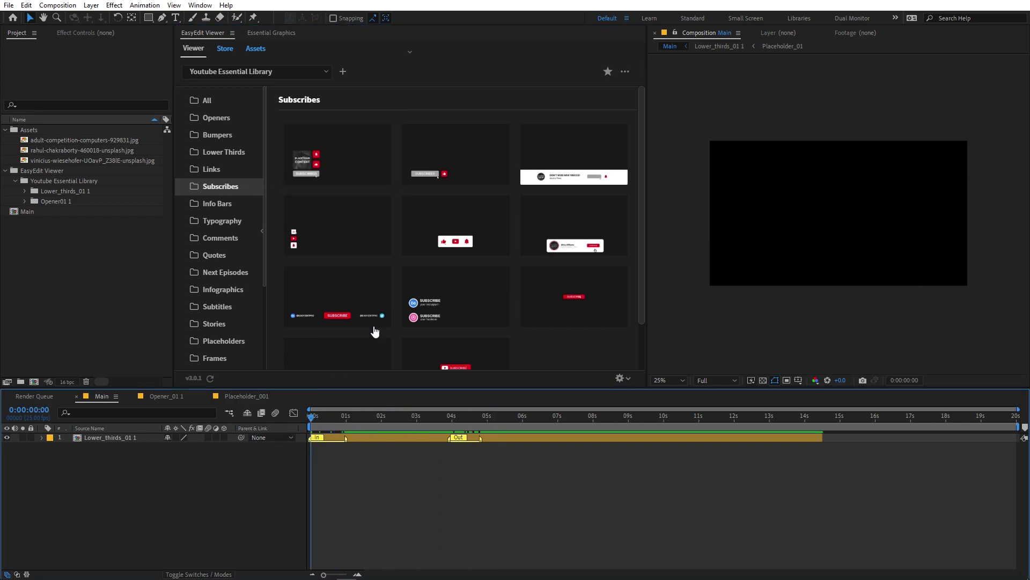
Import the Subscribe_04 1 template into Main above the lower third.
click(338, 233)
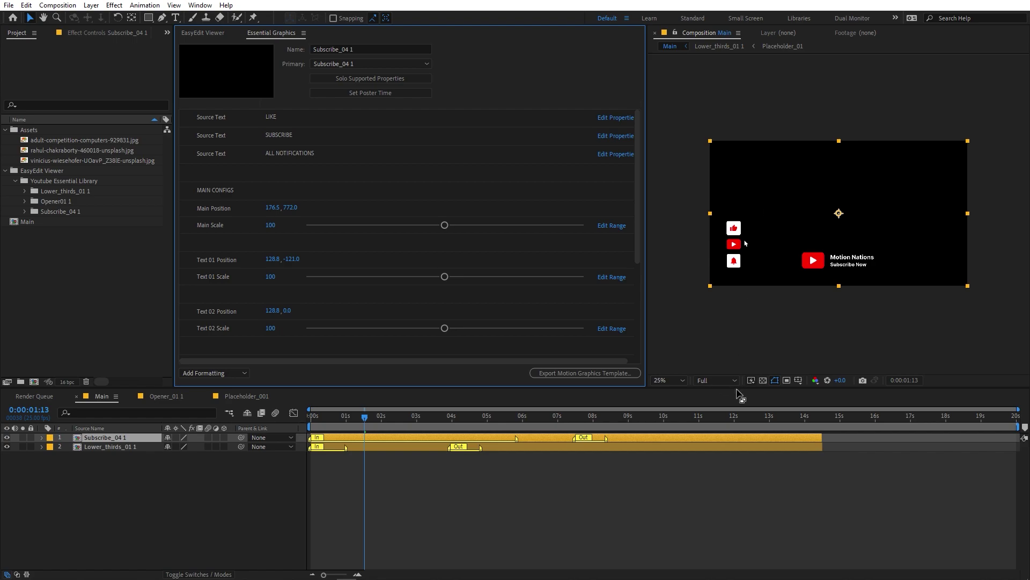
click(764, 382)
click(764, 382)
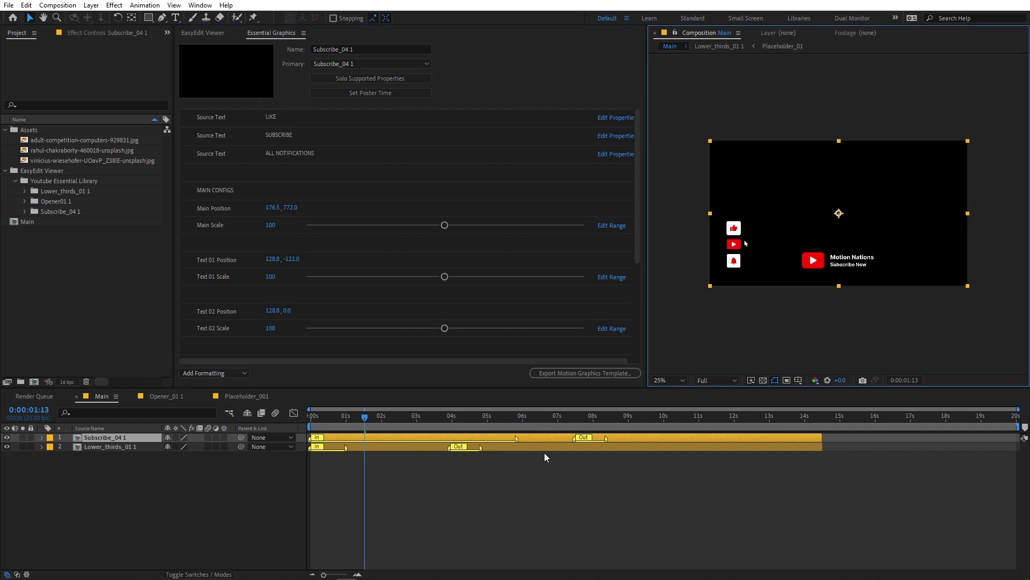
Play and scrub through the LIKE, SUBSCRIBE and ALL NOTIFICATIONS animation.
key(space)
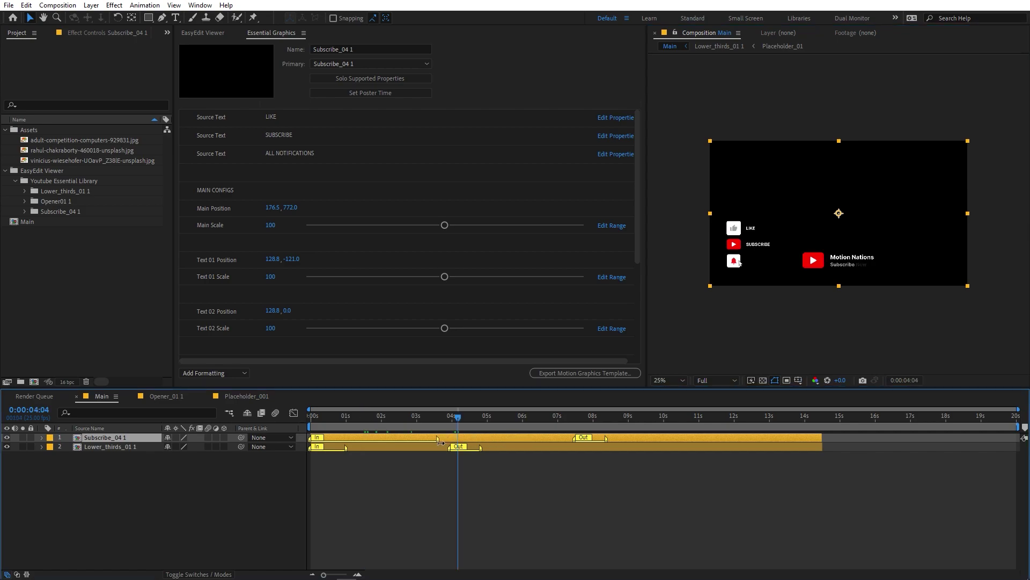
drag(495, 440, 515, 439)
mouse_move(459, 424)
mouse_down()
mouse_move(425, 424)
mouse_move(574, 439)
mouse_up()
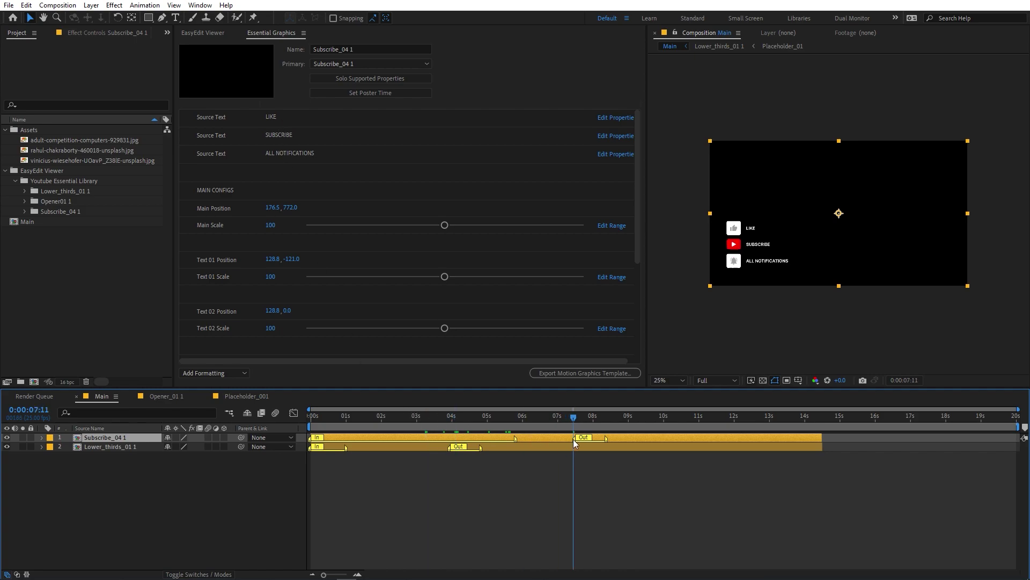
Favorite the first Subscribes template and the first lower third in row two.
click(206, 33)
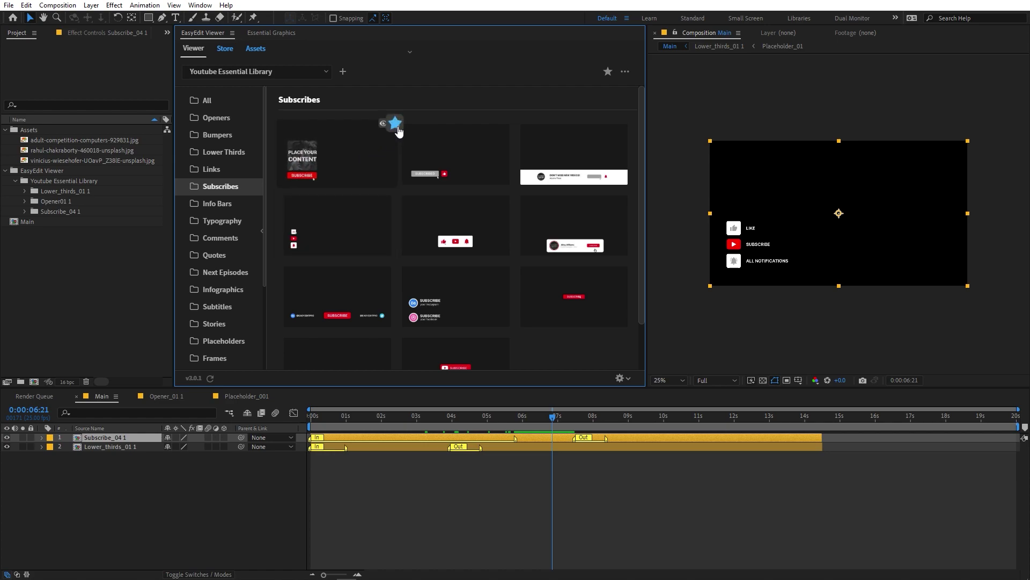
click(396, 123)
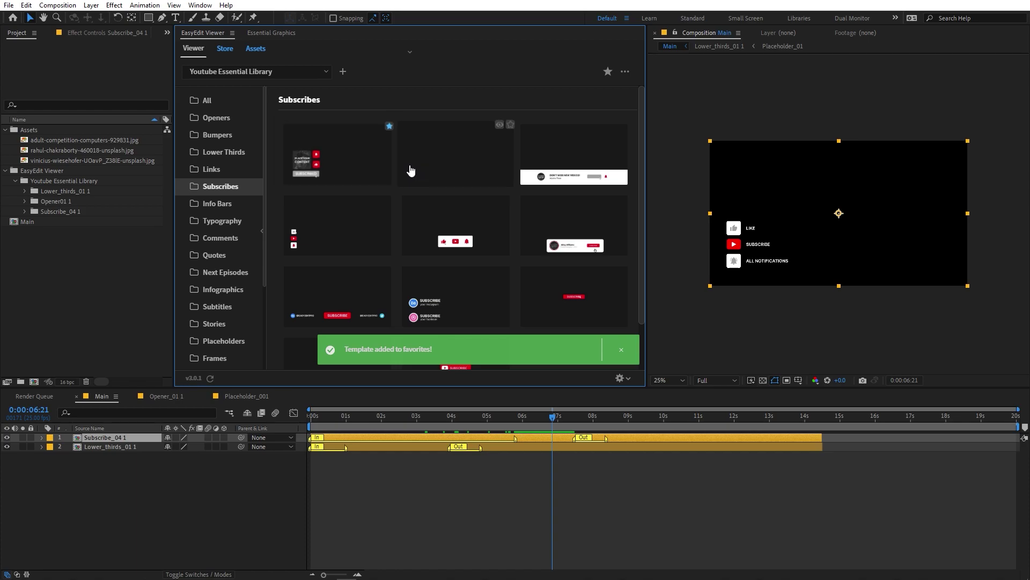
click(213, 169)
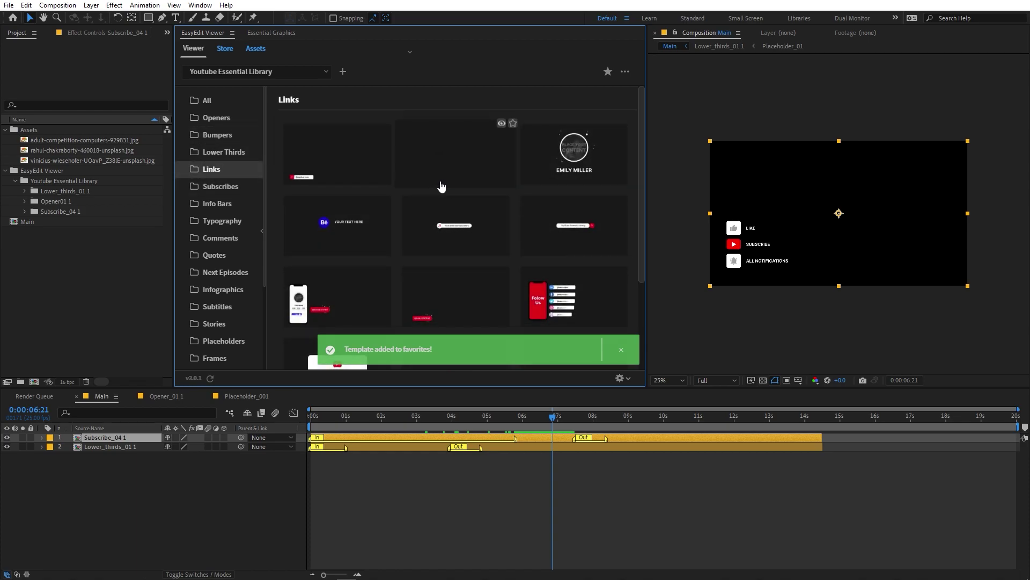
click(226, 149)
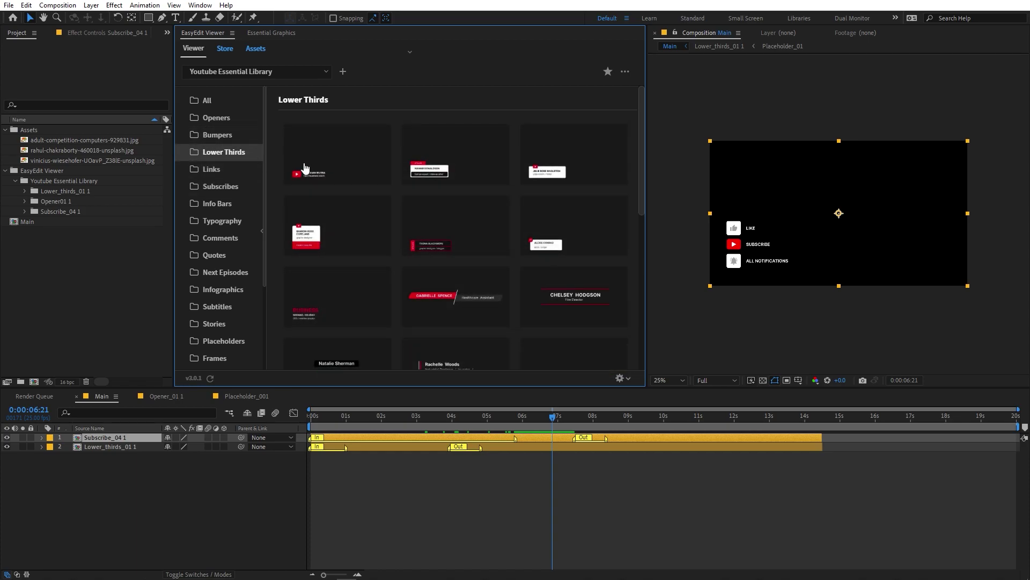
click(389, 197)
Favorite an Openers template and view the Favorites collection of three templates.
click(232, 122)
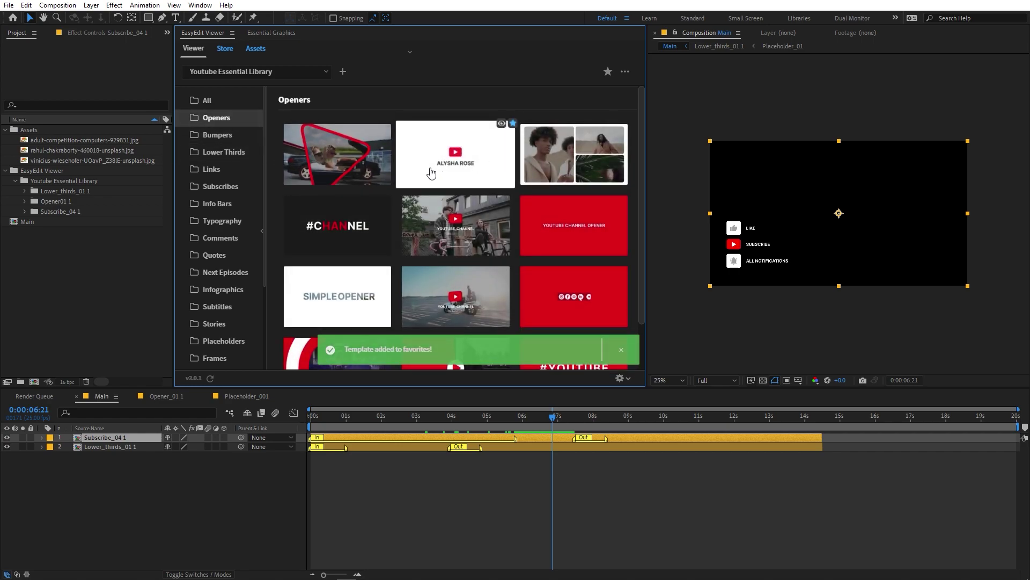
click(608, 72)
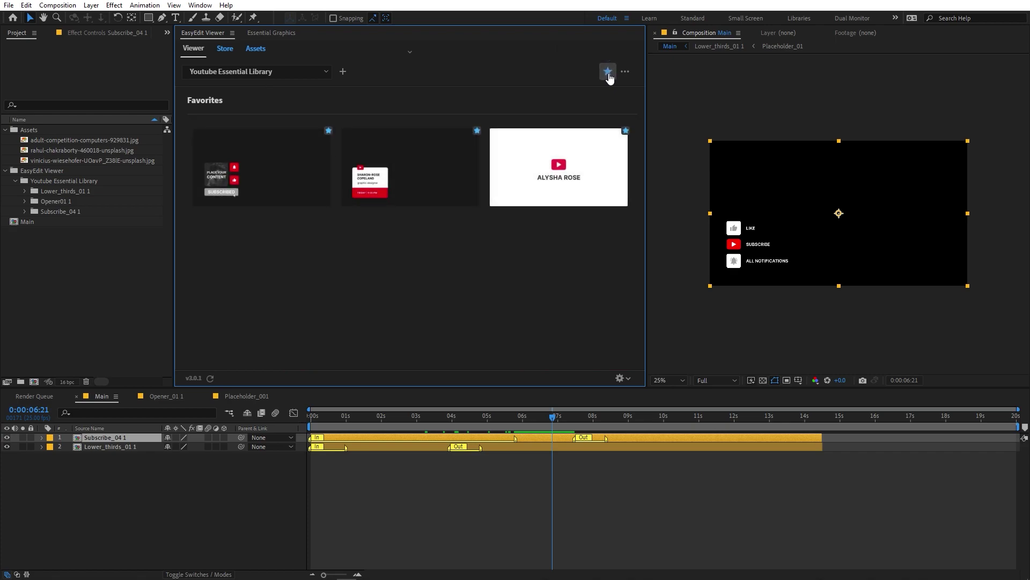
mouse_move(515, 185)
mouse_move(449, 162)
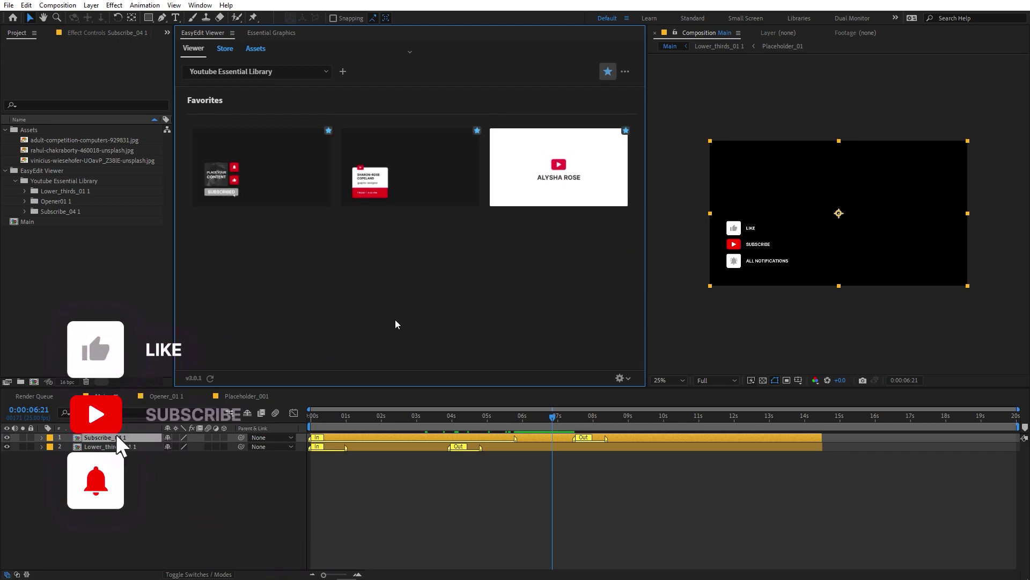
Leave Favorites and browse the Info Bars, Typography and Next Episodes templates.
click(608, 74)
click(218, 198)
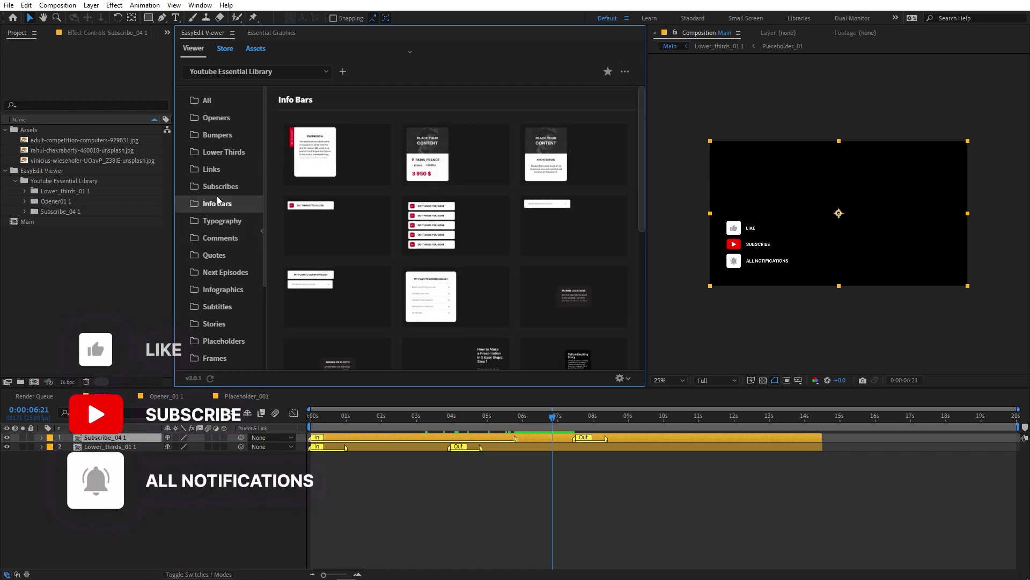
scroll(519, 227, down, 3)
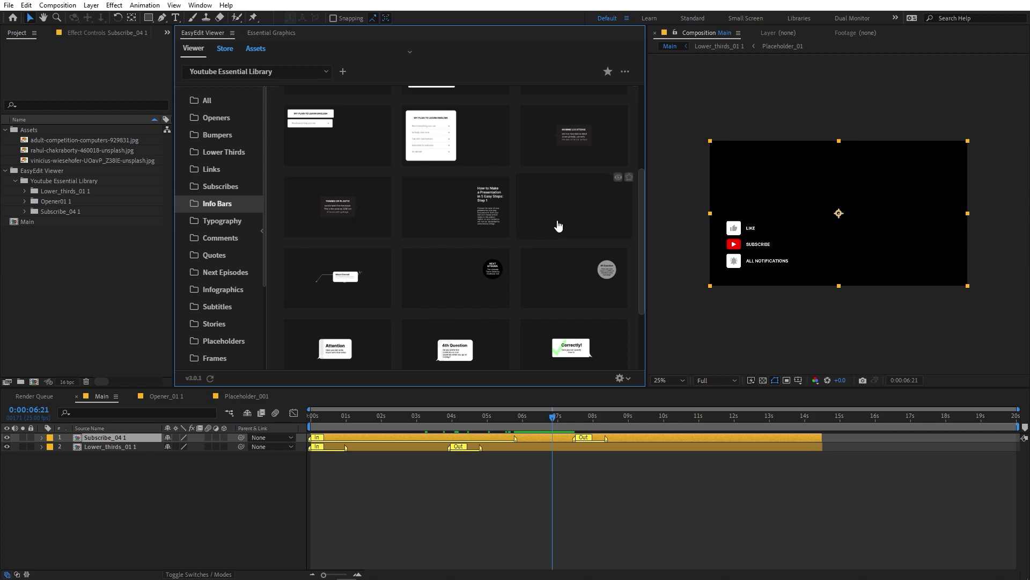
scroll(561, 260, down, 2)
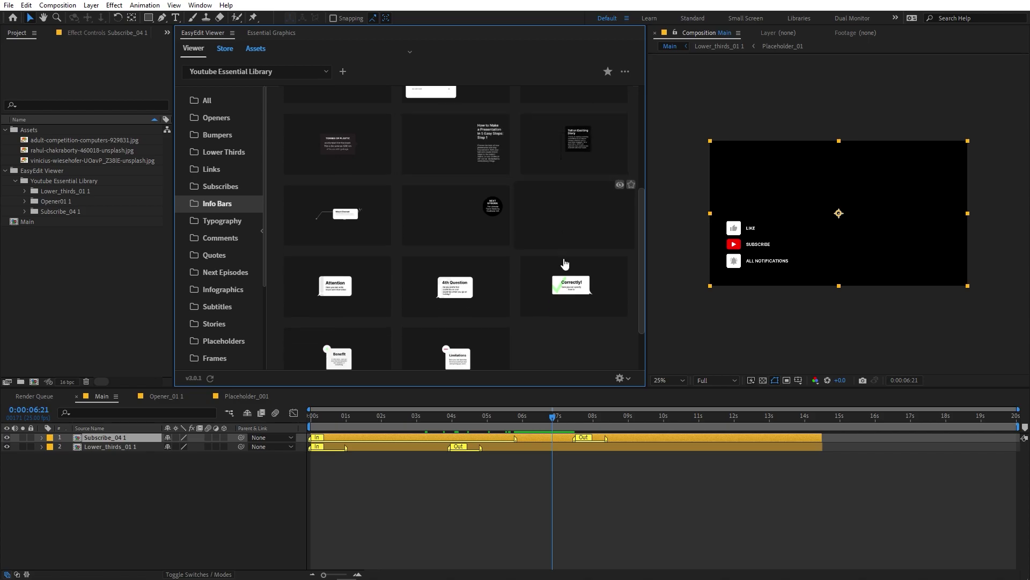
click(225, 221)
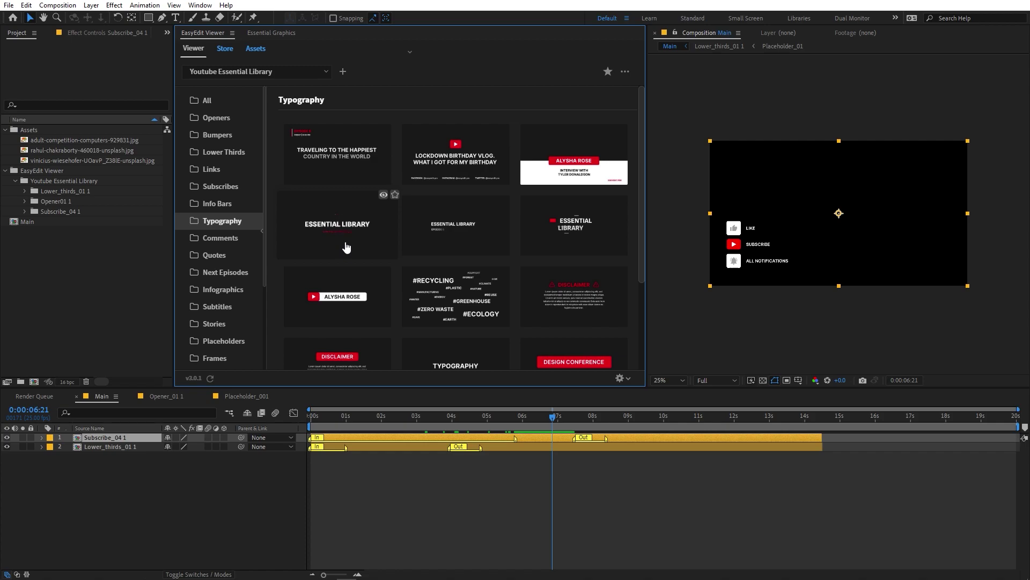
click(225, 272)
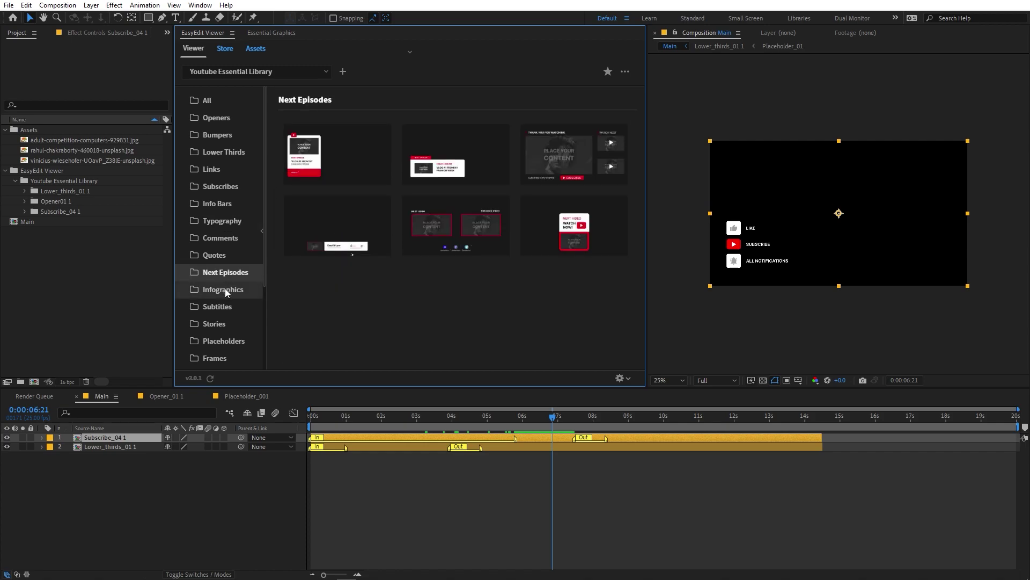
Browse Subtitles and Stories, ending with Placeholders_01_L 1 in Main and Backgrounds listed.
click(217, 307)
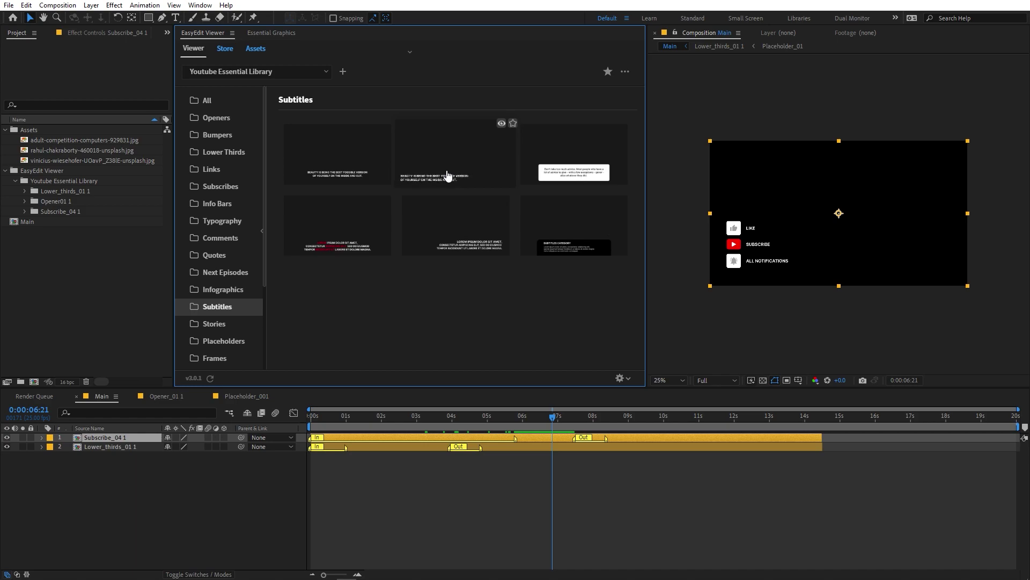
click(224, 323)
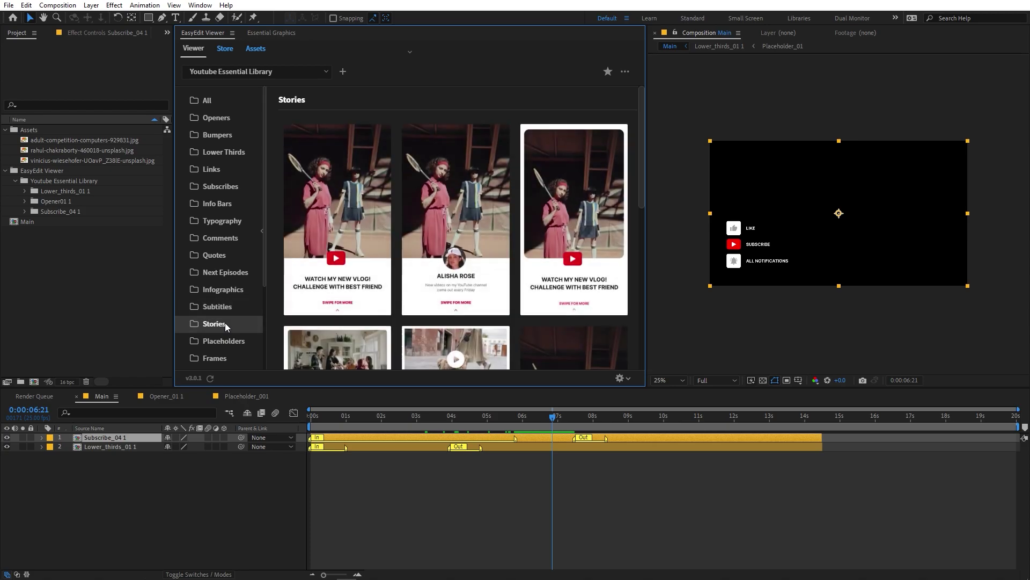
mouse_move(584, 200)
scroll(584, 200, down, 4)
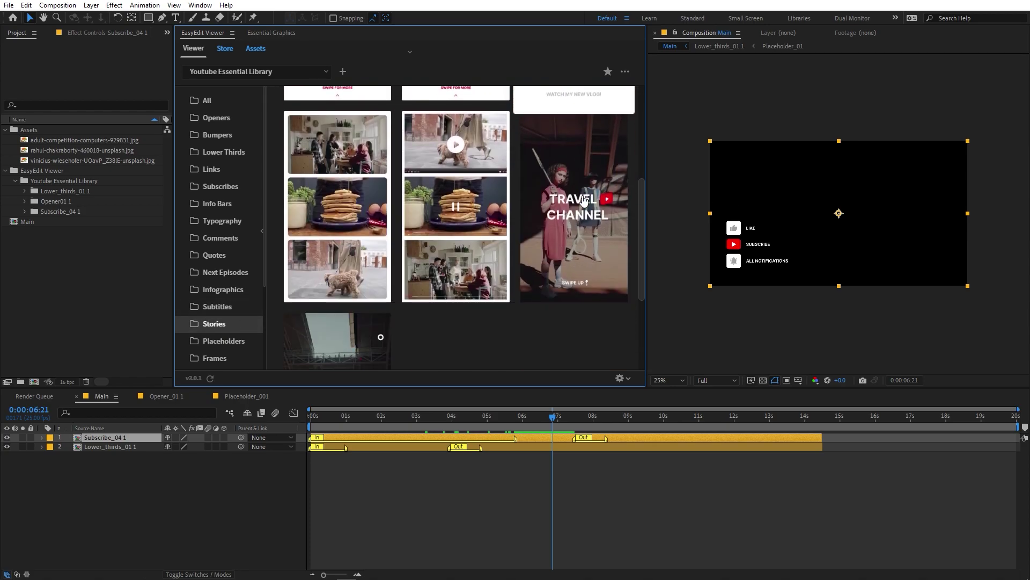
mouse_move(470, 220)
scroll(469, 220, up, 4)
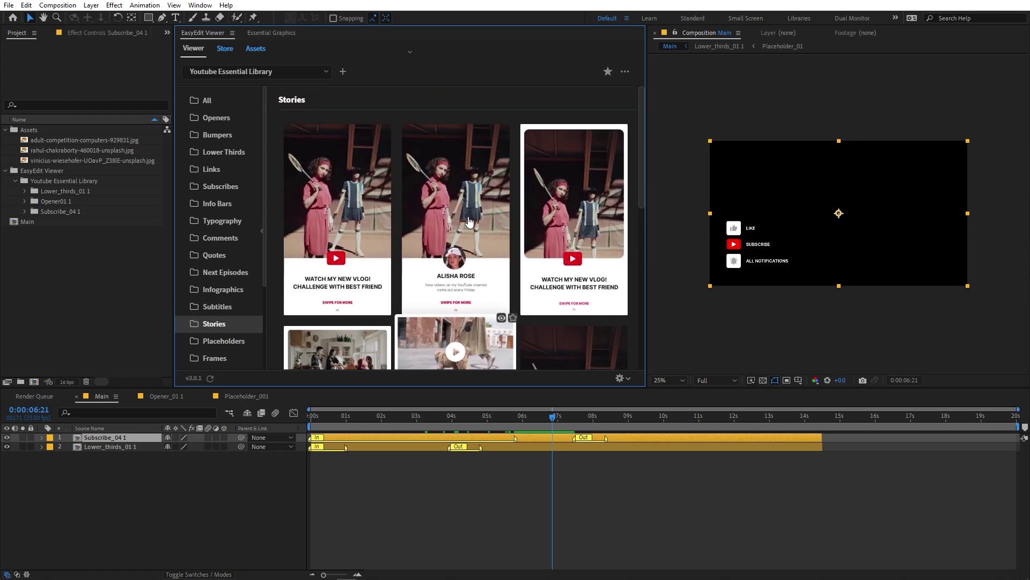
mouse_move(378, 225)
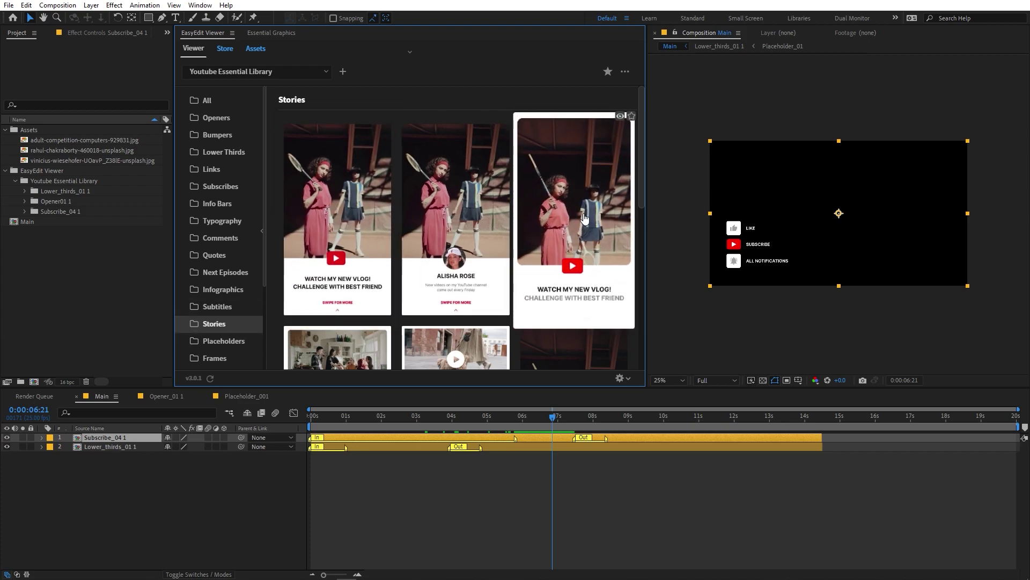
scroll(585, 217, down, 2)
mouse_move(584, 250)
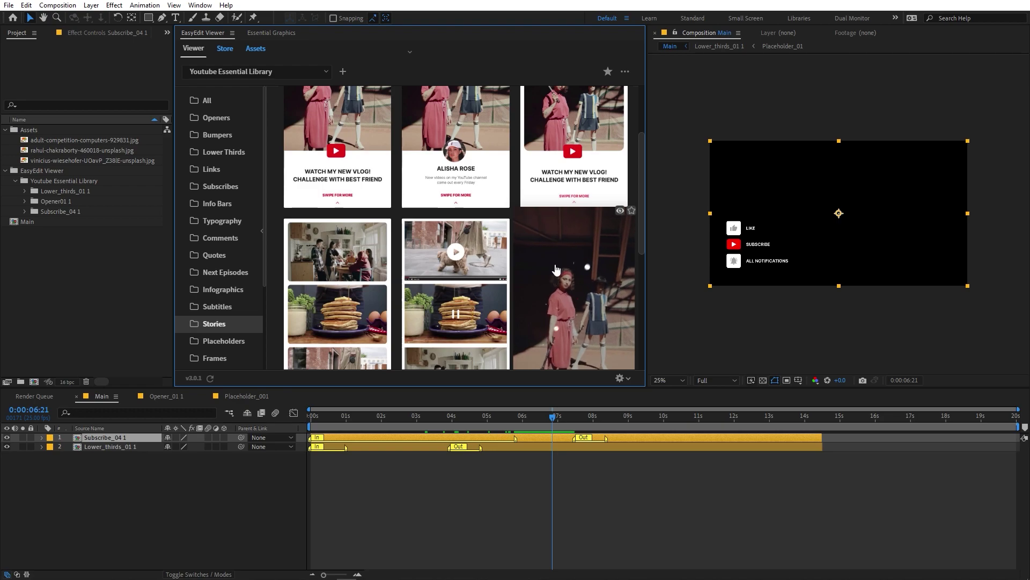
scroll(476, 293, down, 3)
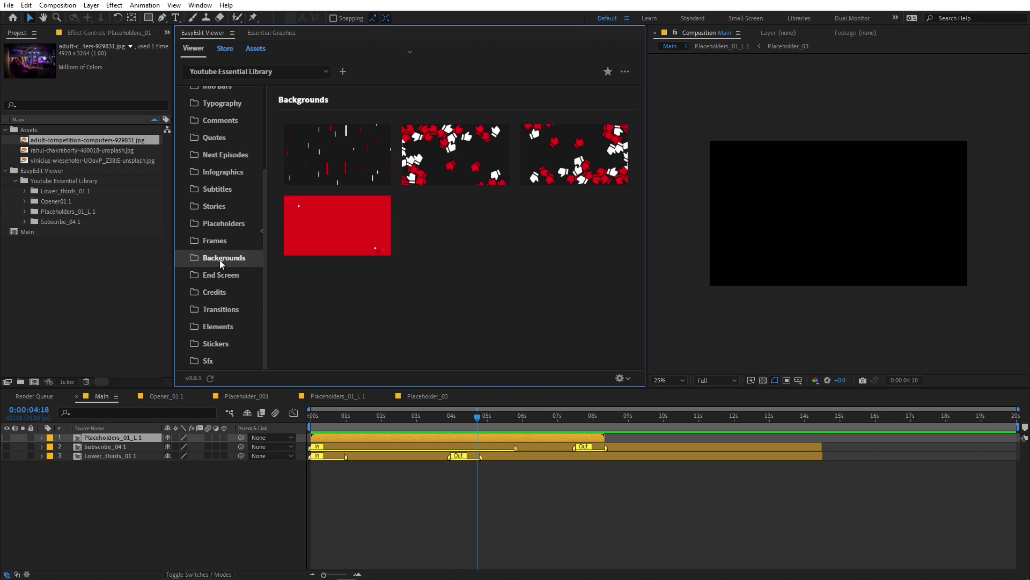
Browse the End Screen and Credits templates, then list the Transitions templates.
mouse_move(457, 164)
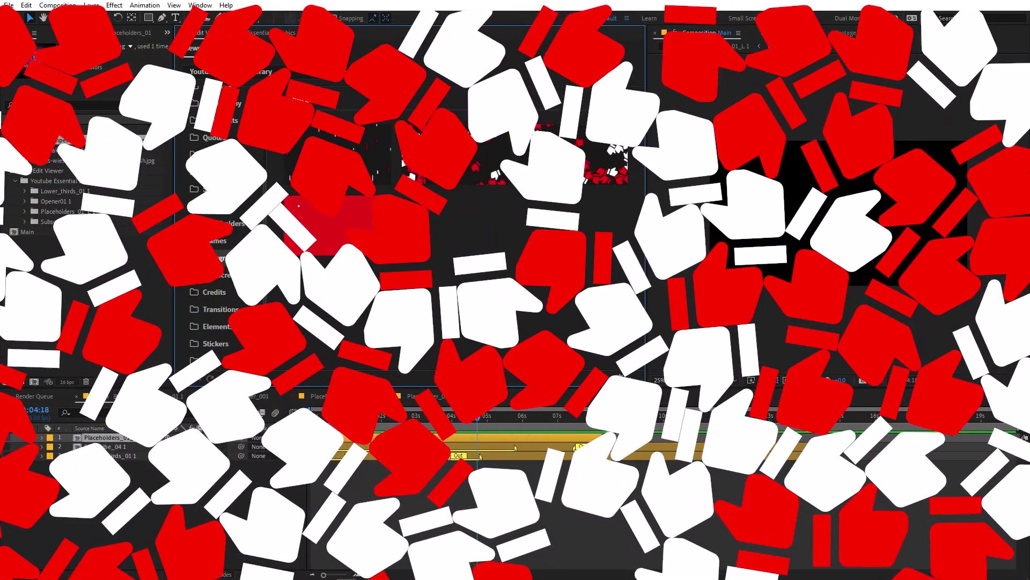
click(205, 275)
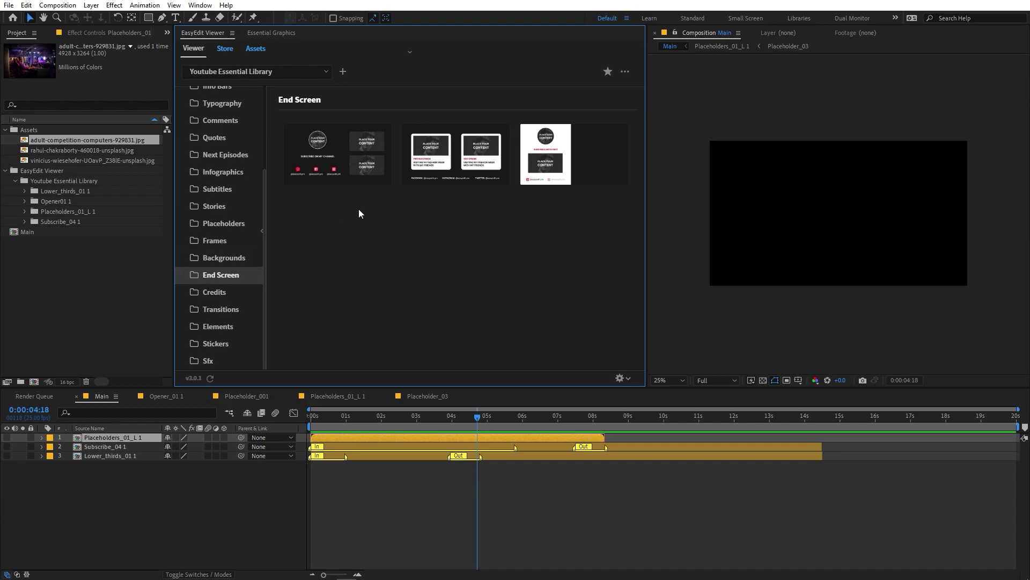
mouse_move(363, 160)
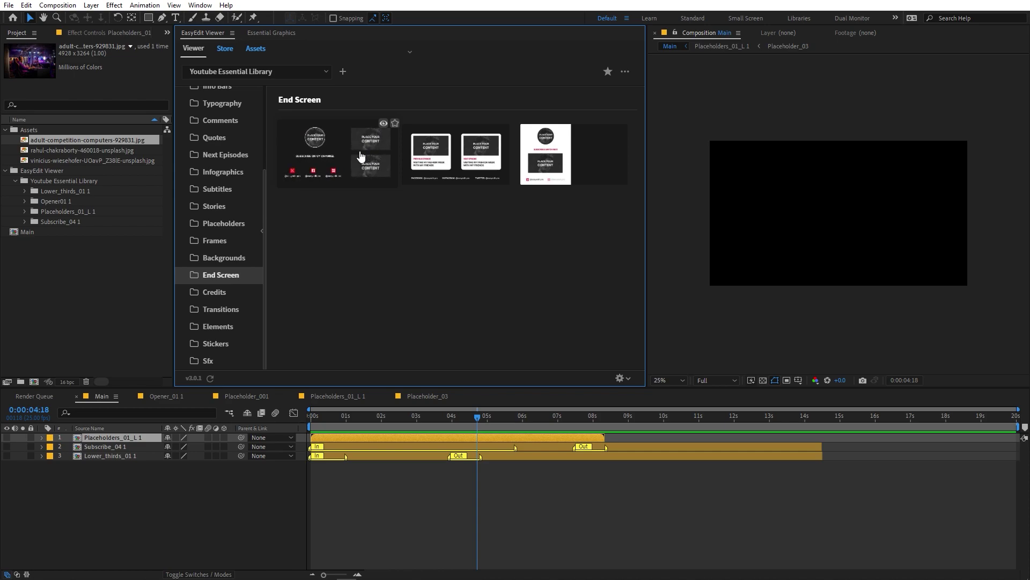
click(221, 295)
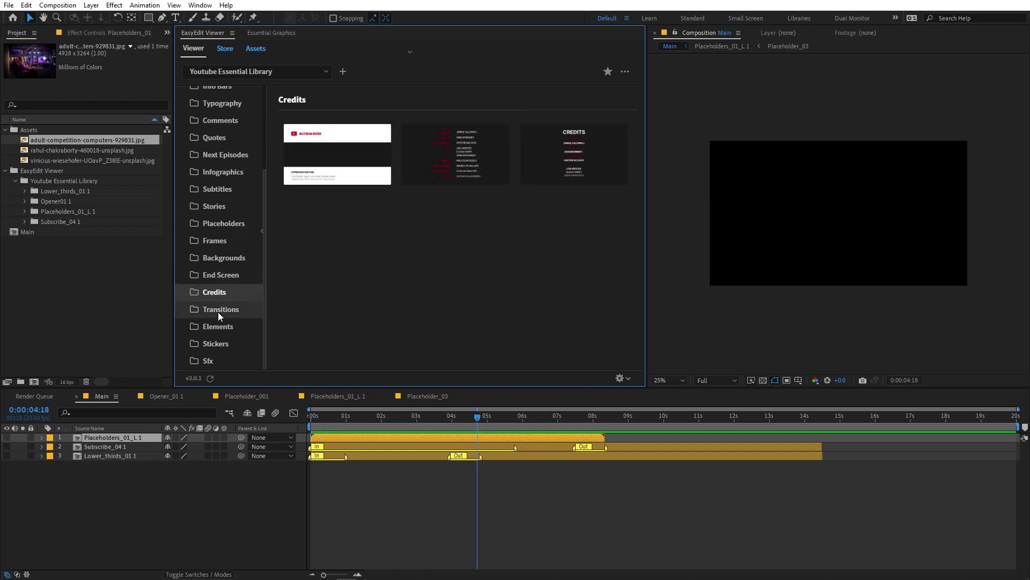
click(218, 311)
Clear the current layer selection and the selected project file.
mouse_move(479, 232)
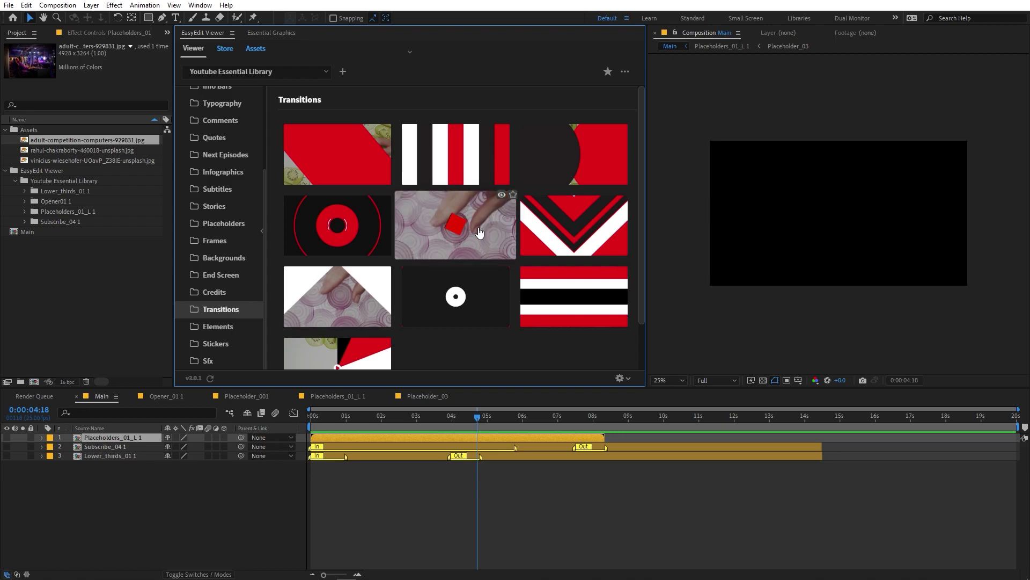
click(155, 493)
click(92, 242)
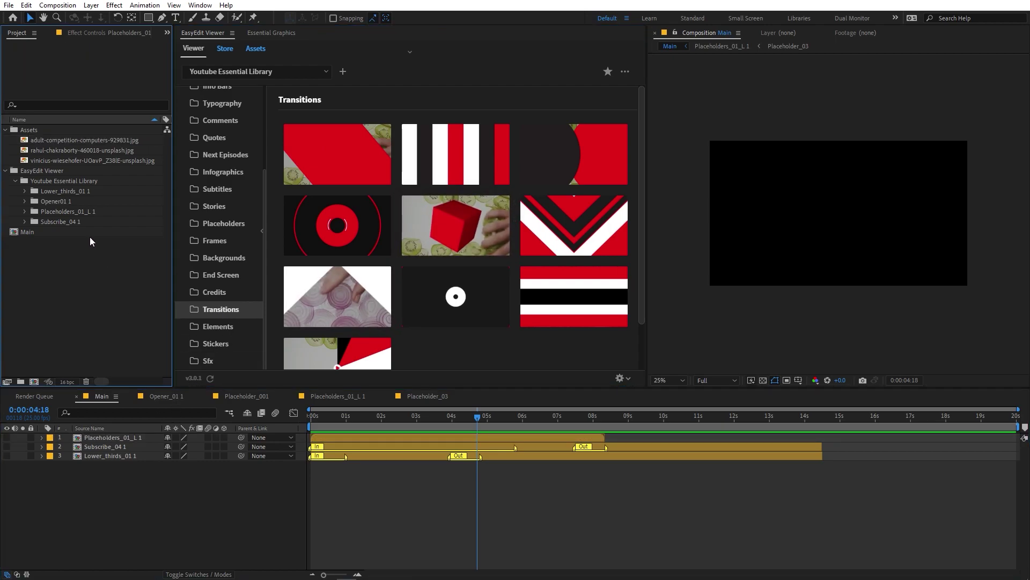
Add both photos to the top of Main, starting the phone photo after the gamer image.
click(65, 150)
ctrl+click(65, 140)
drag(88, 146, 127, 436)
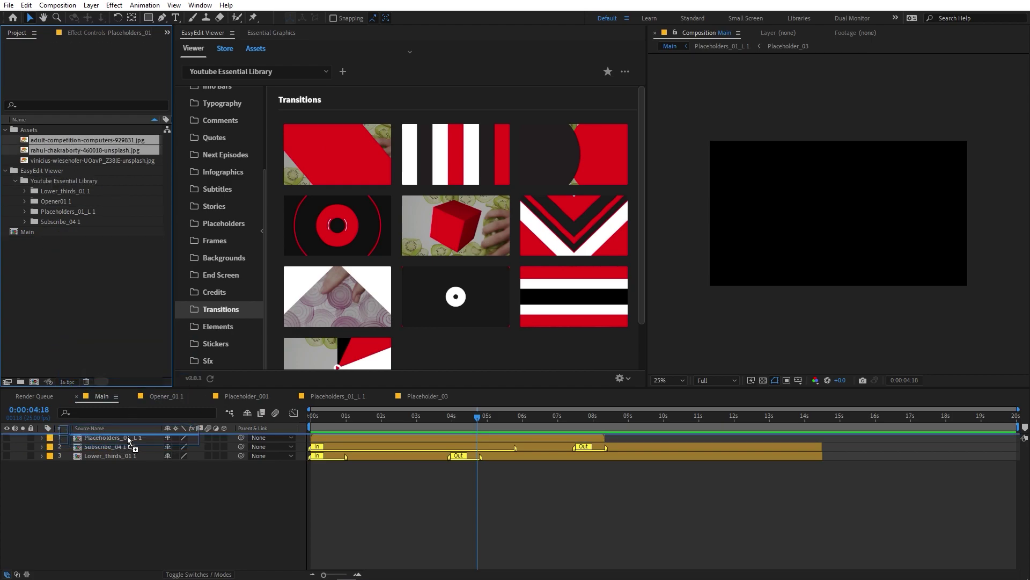
drag(314, 437, 480, 431)
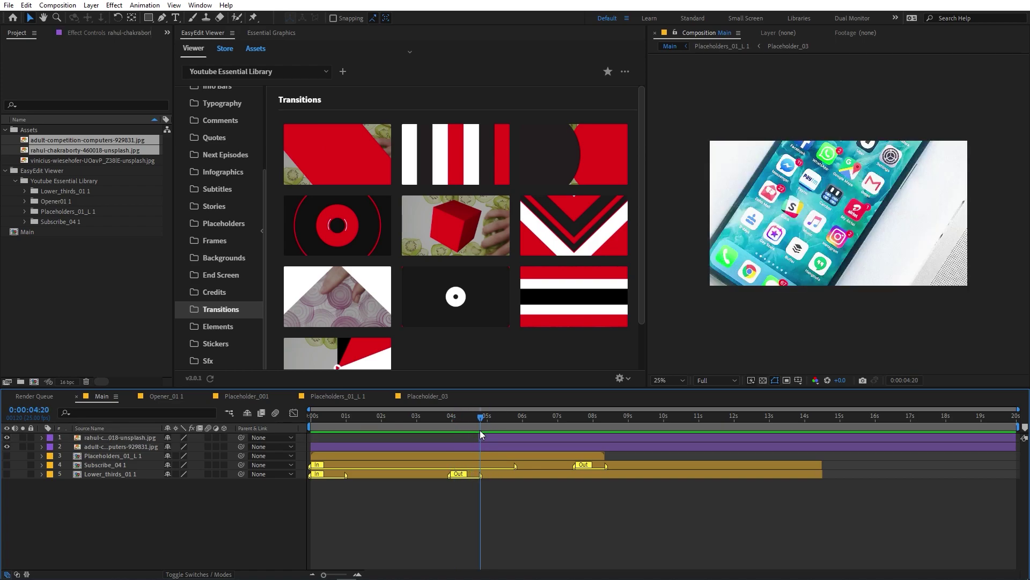
Add the Transition_05 1 cube transition and shift it slightly earlier, around 5 seconds.
click(486, 220)
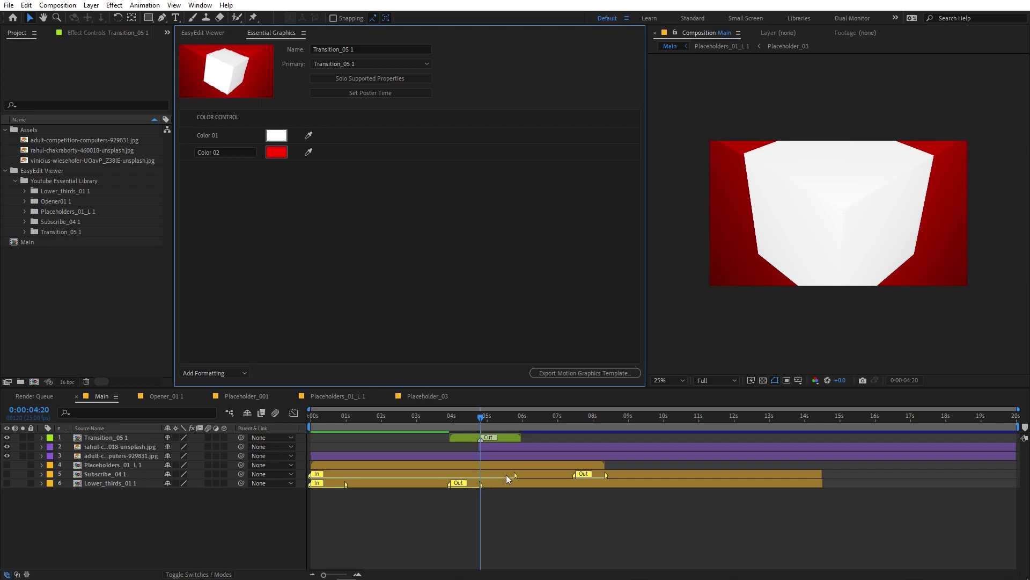
scroll(486, 461, up, 5)
click(455, 440)
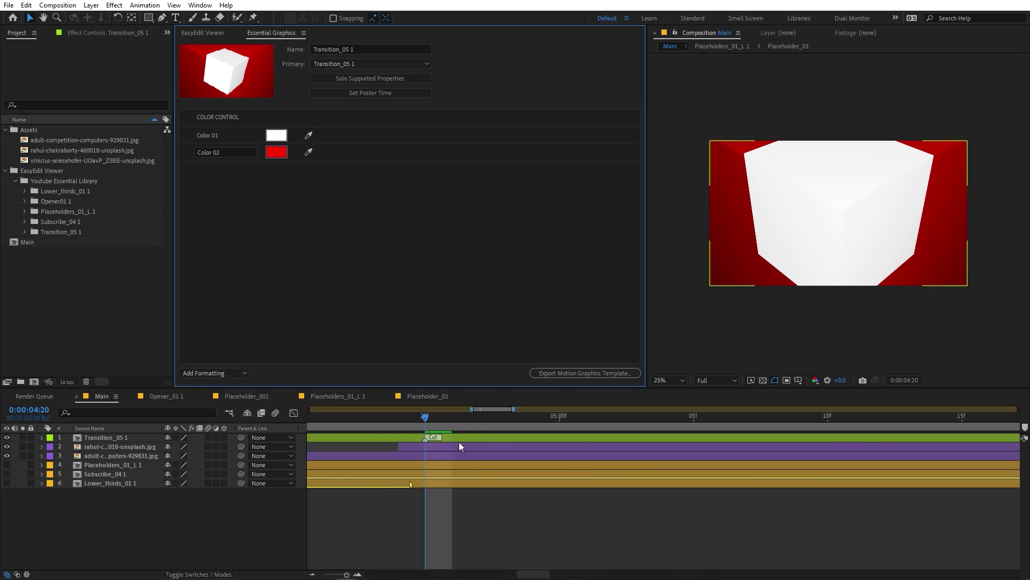
drag(470, 439, 446, 437)
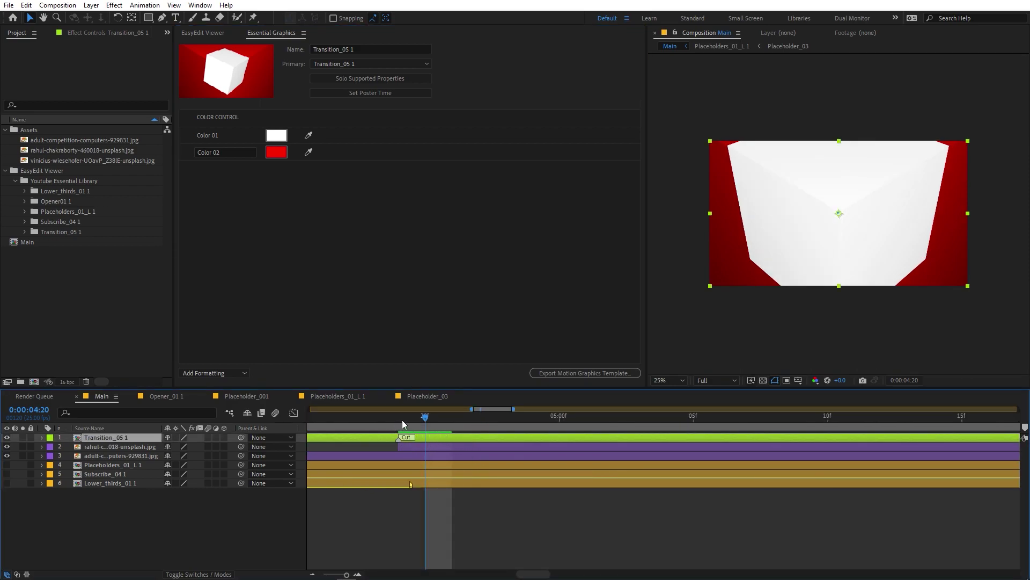
Preview the cube transition between the gamer and phone photos.
scroll(412, 440, down, 5)
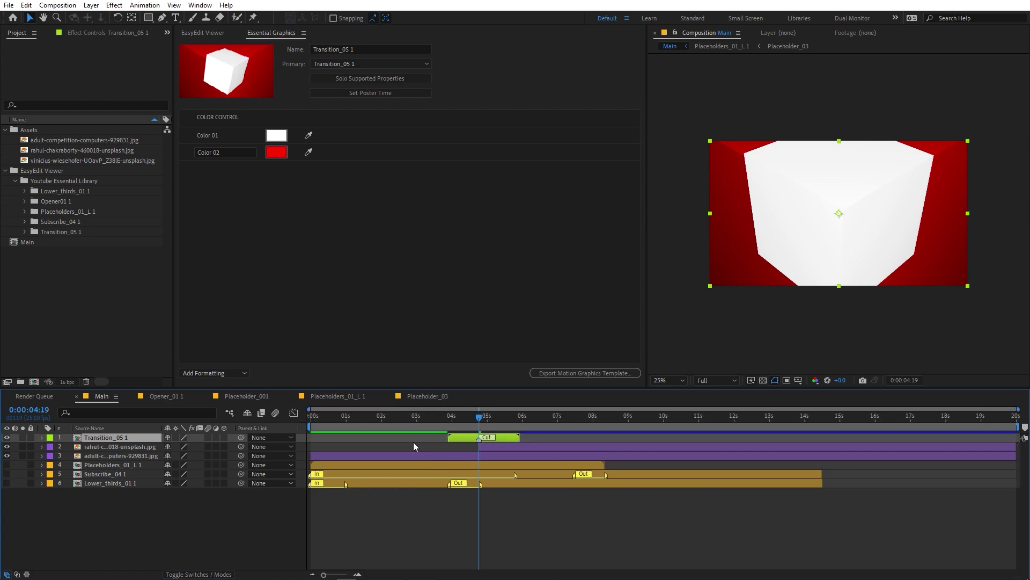
click(439, 427)
key(space)
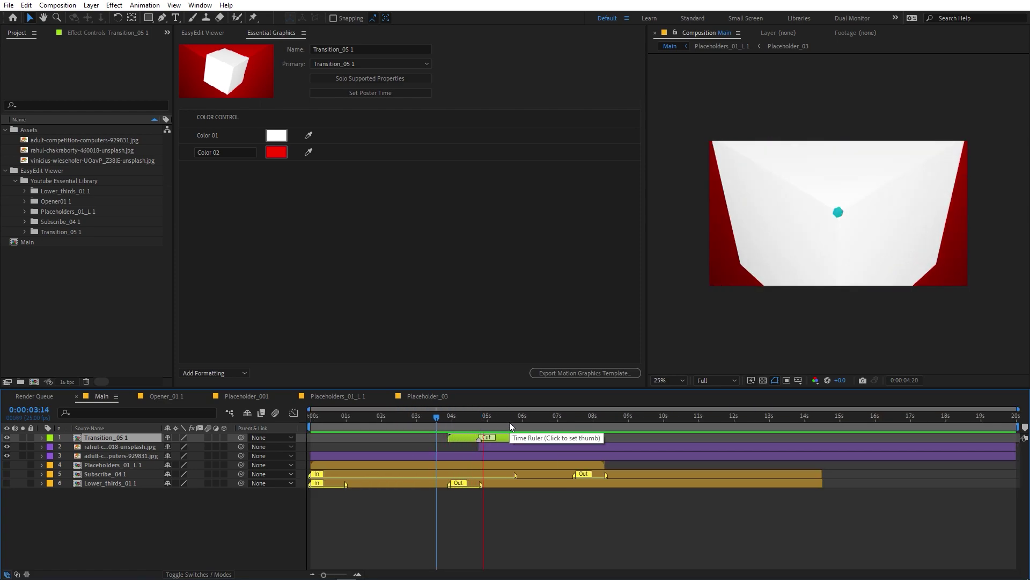
key(space)
drag(542, 445, 508, 447)
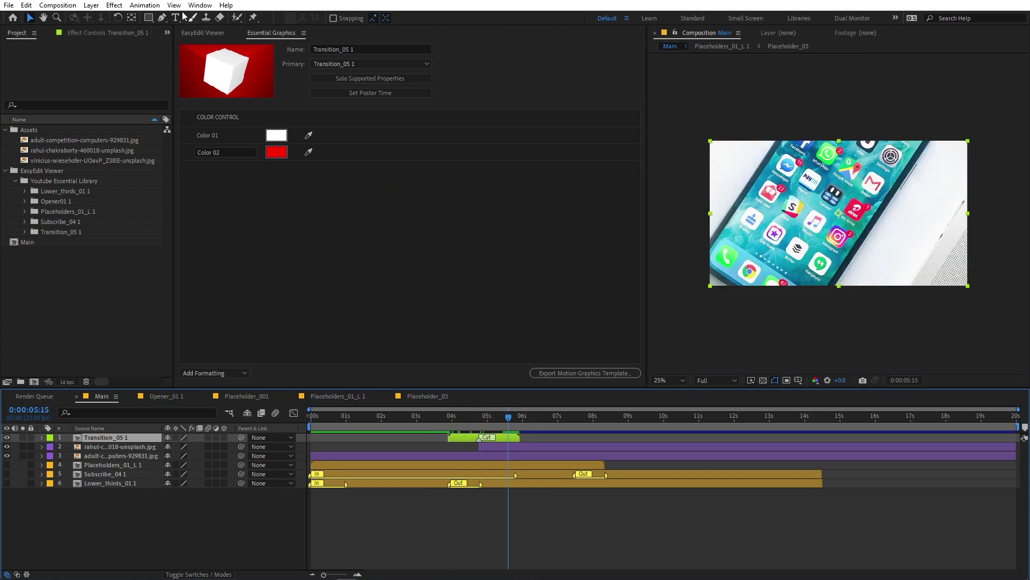
click(198, 33)
scroll(378, 307, down, 1)
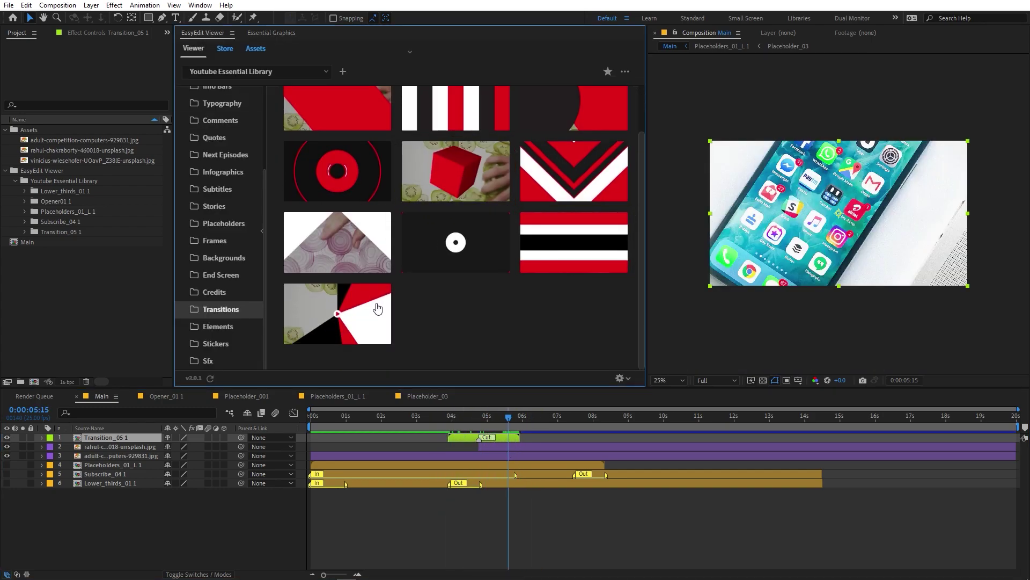
Browse the Elements and Stickers templates, then list the Sfx sound effects.
click(218, 327)
scroll(470, 322, up, 1)
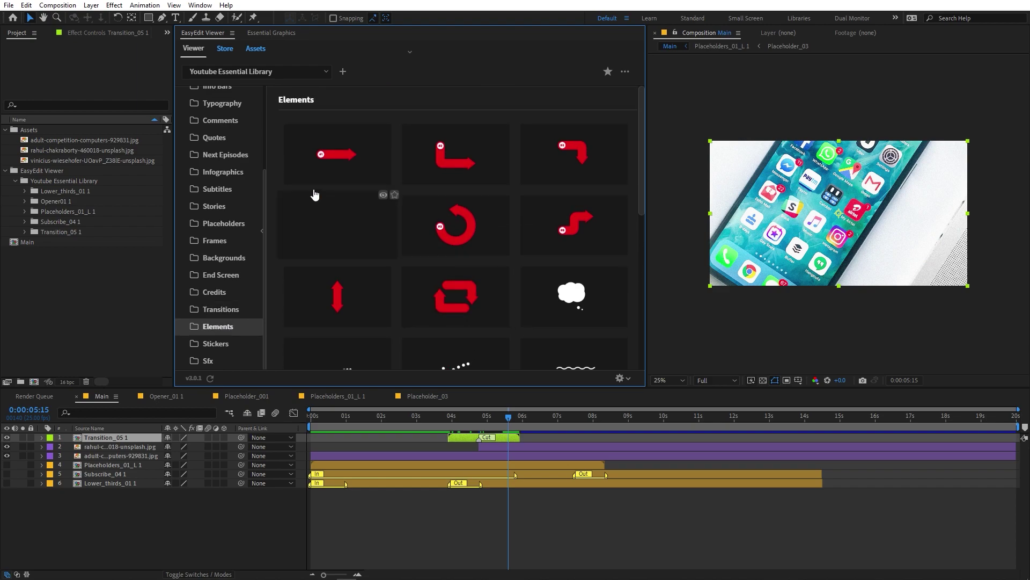
scroll(587, 236, down, 5)
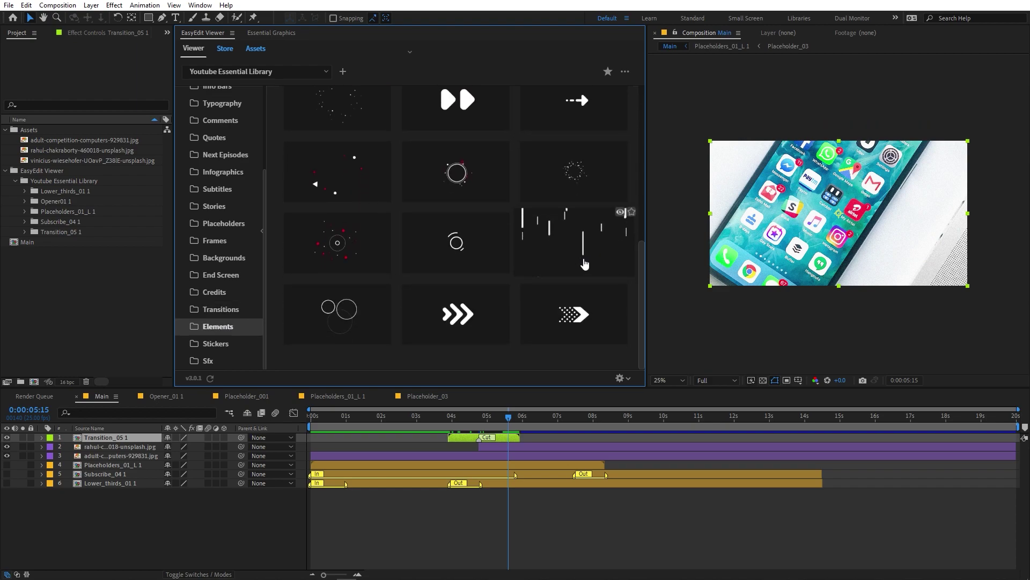
click(230, 343)
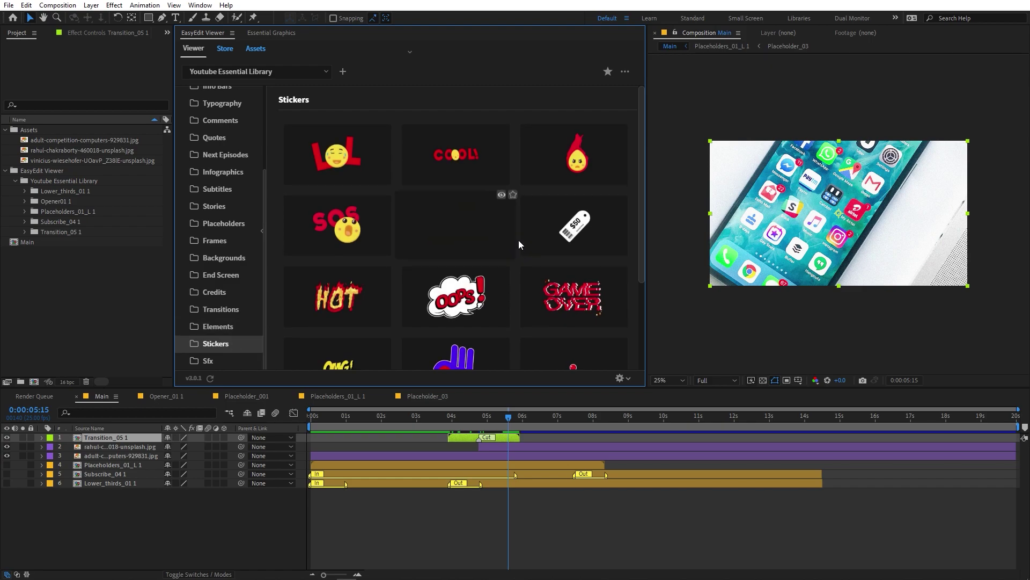
scroll(523, 246, down, 2)
click(230, 346)
click(204, 365)
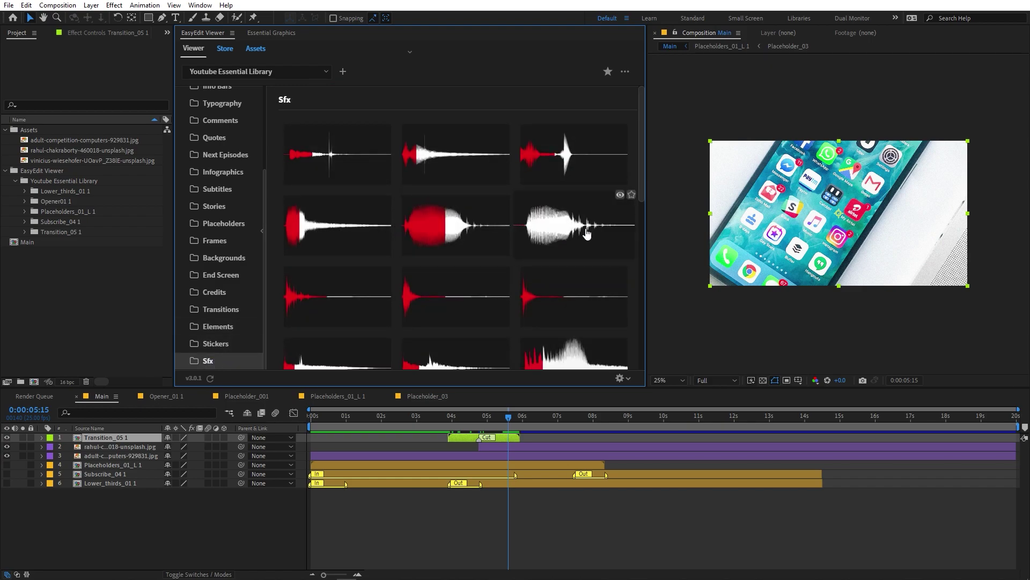
scroll(566, 306, down, 4)
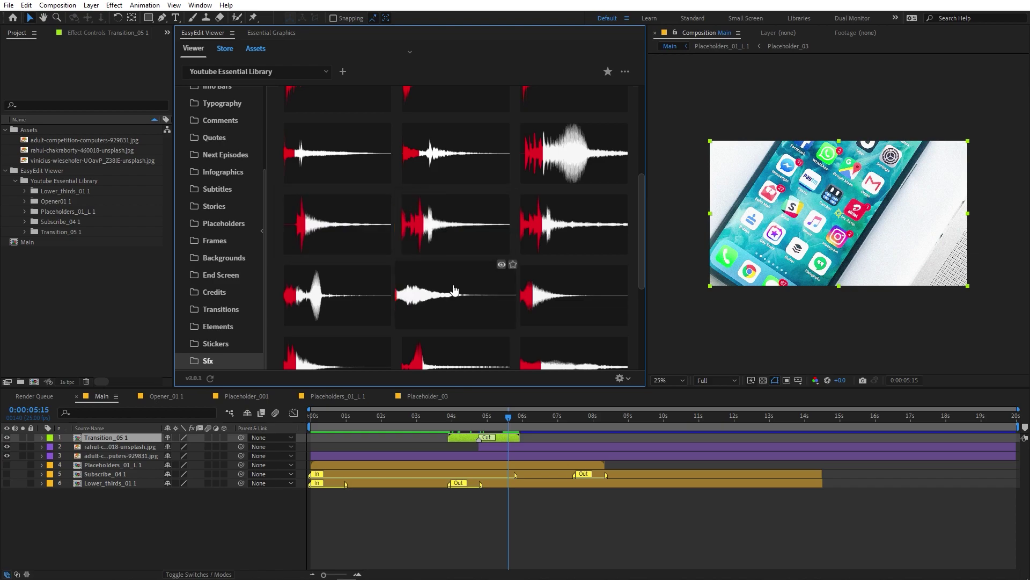
Add Sound_Fx_012 1 at about 4 seconds and nudge it earlier over the transition.
drag(472, 422, 453, 422)
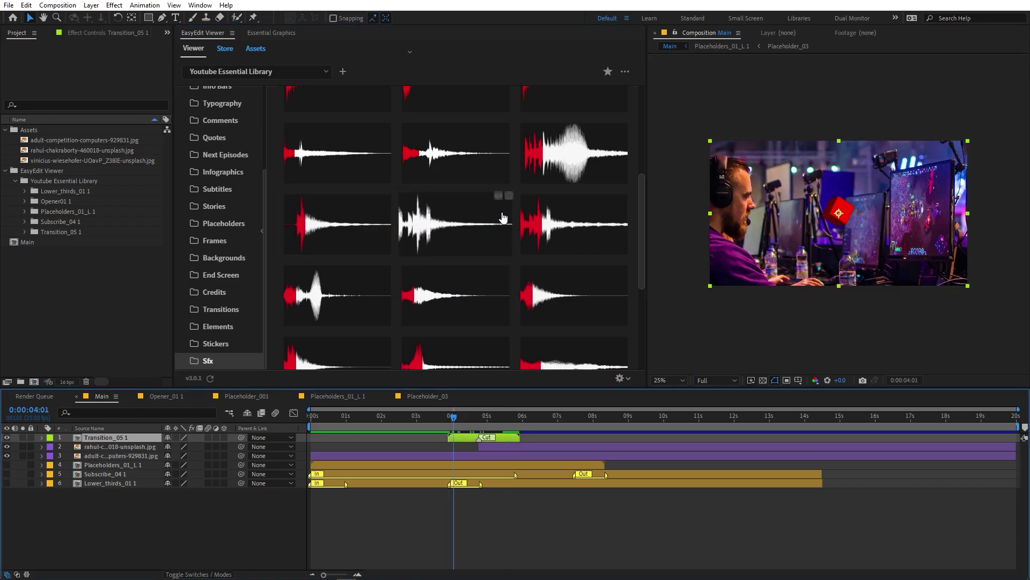
click(583, 175)
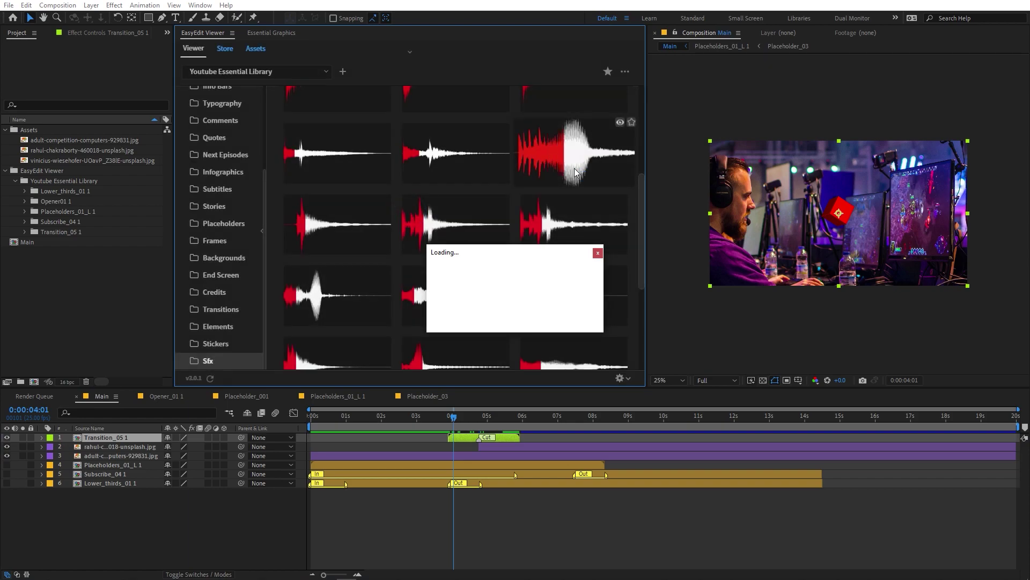
drag(498, 441, 542, 424)
scroll(529, 211, down, 10)
drag(640, 169, 644, 85)
scroll(626, 383, down, 5)
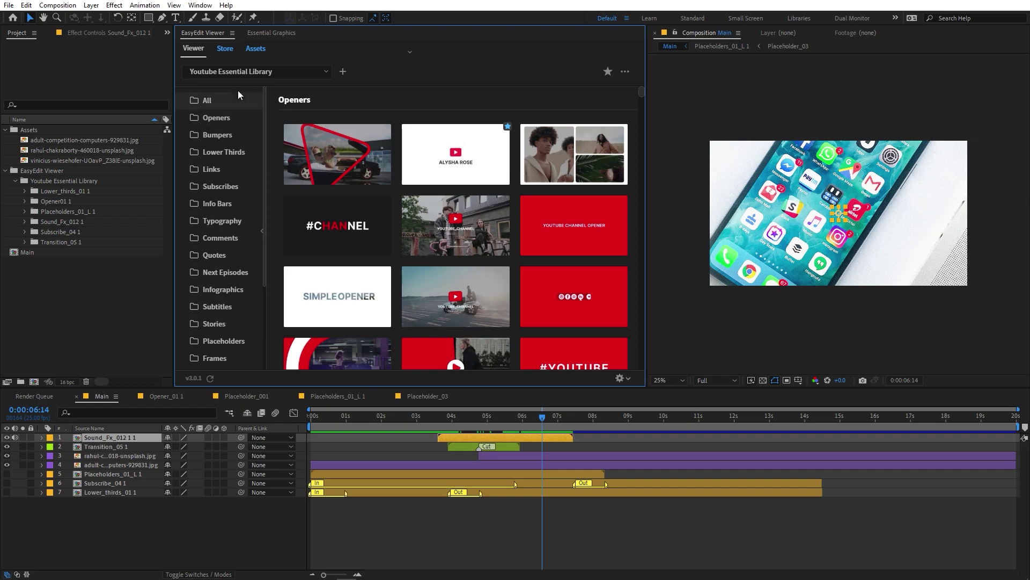
Open the EasyEdit Assets browser and filter it to stickers only.
click(261, 50)
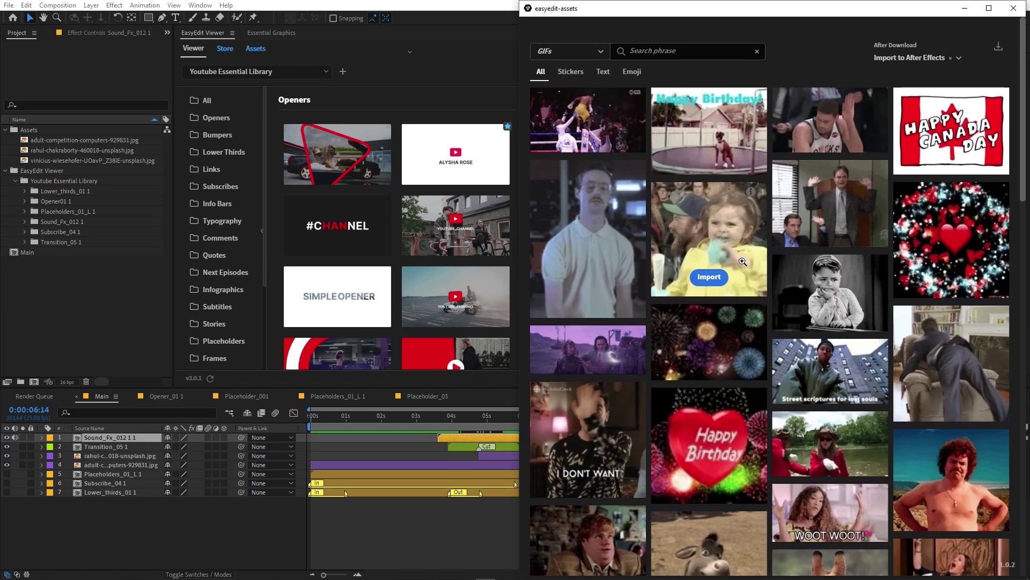
scroll(719, 240, down, 3)
mouse_move(719, 240)
scroll(719, 240, down, 7)
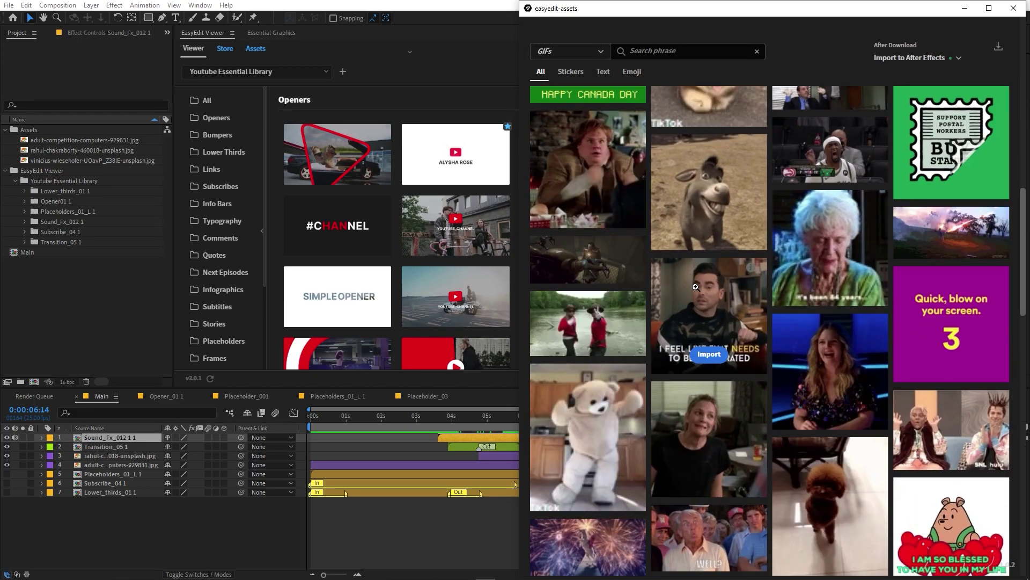
scroll(676, 296, up, 10)
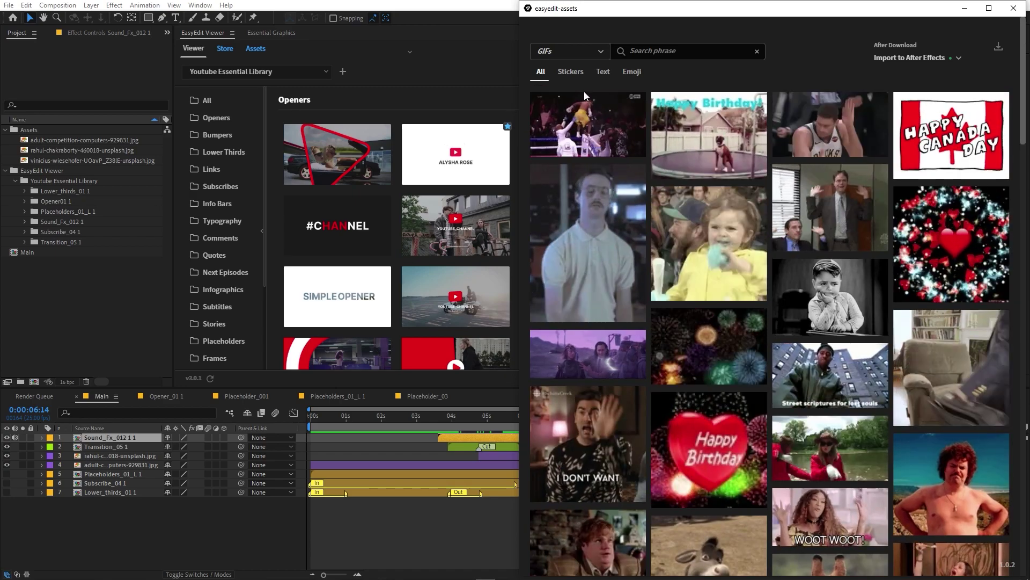
click(576, 79)
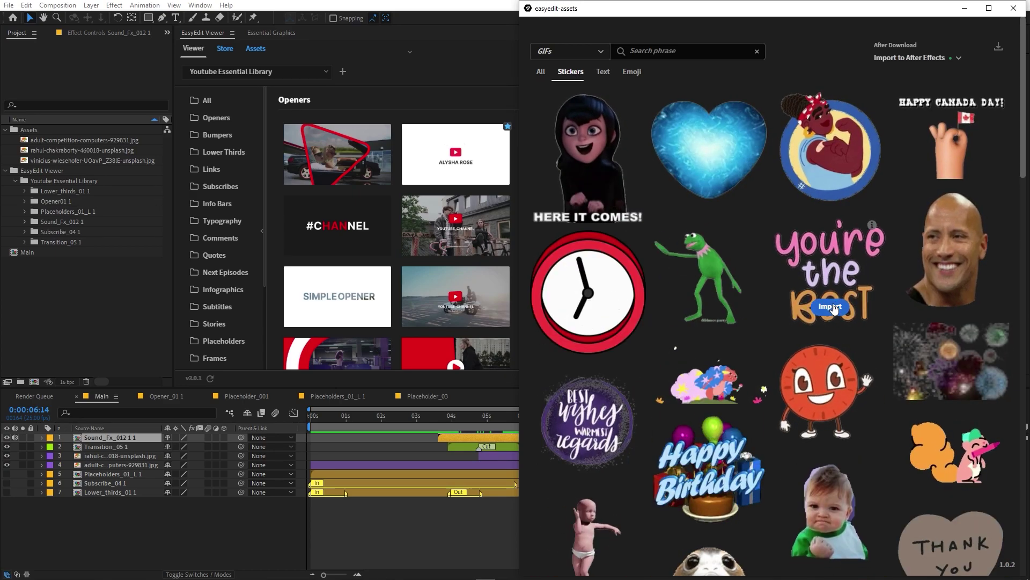
Import the "you're the Best" sticker and step through it over the phone photo.
click(831, 307)
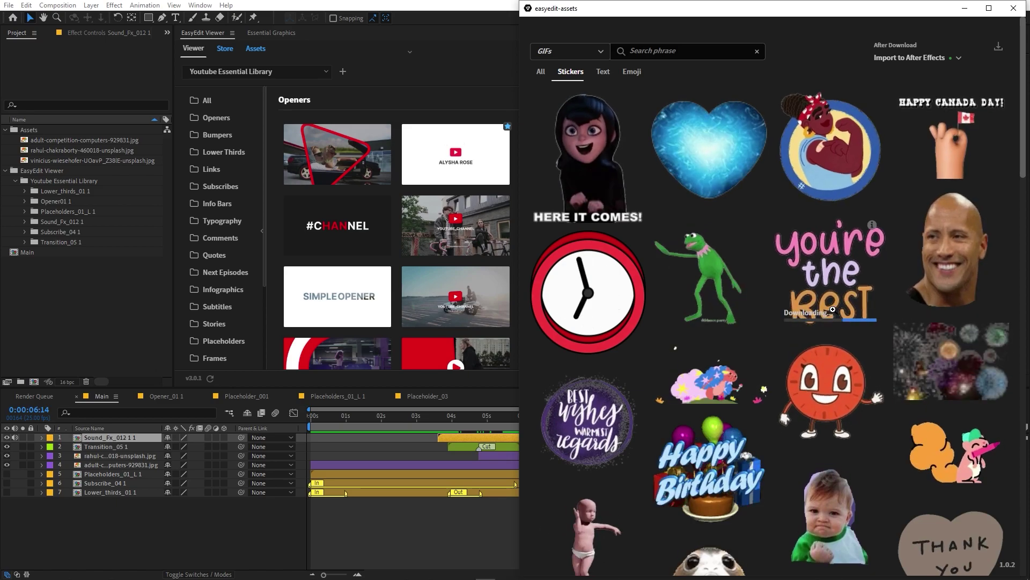
click(430, 531)
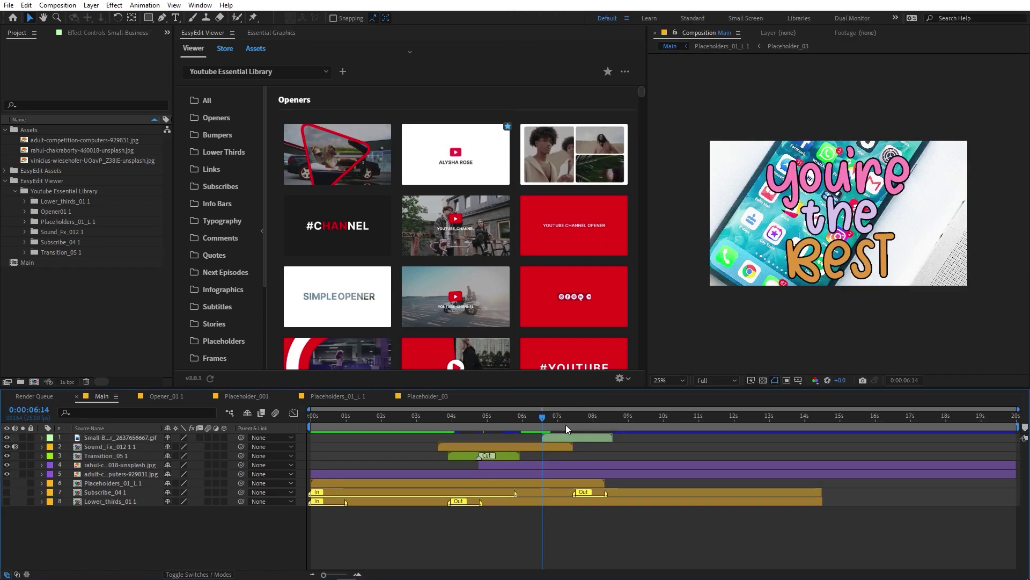
drag(545, 424, 566, 424)
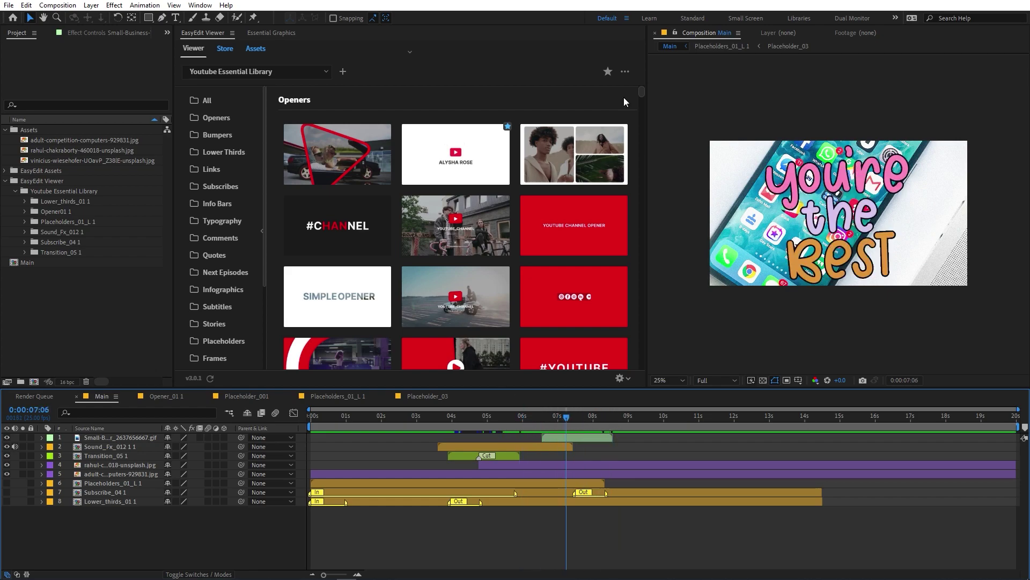